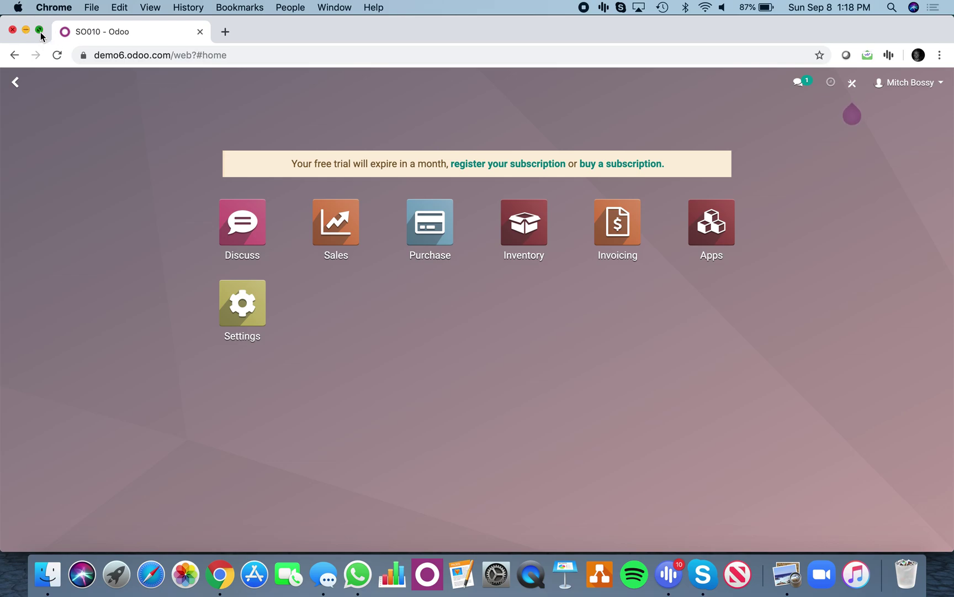
# - Start a new request for quotation with Vendor X as the supplier
pyautogui.click(40, 32)
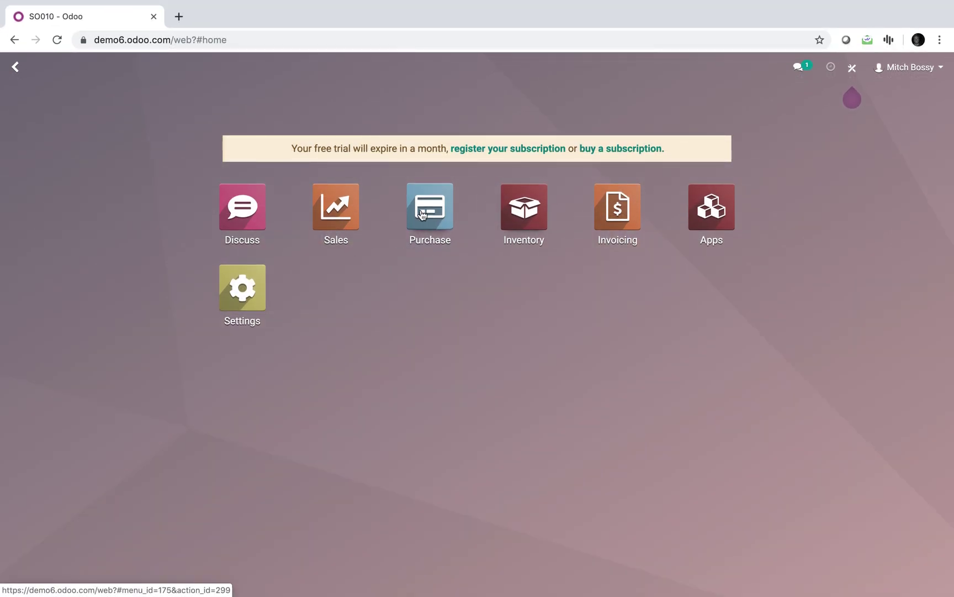
pyautogui.click(425, 212)
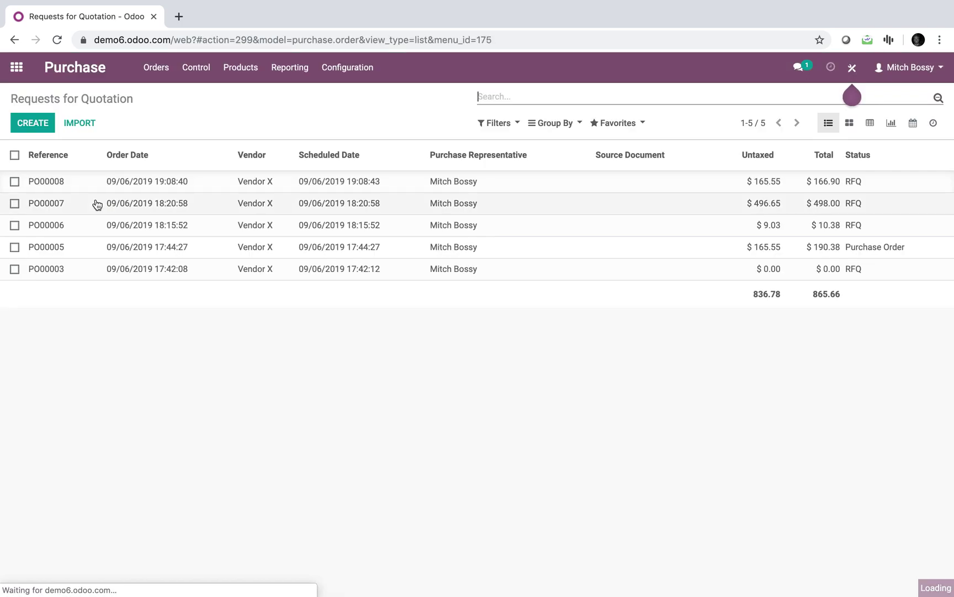
pyautogui.click(33, 123)
pyautogui.click(249, 254)
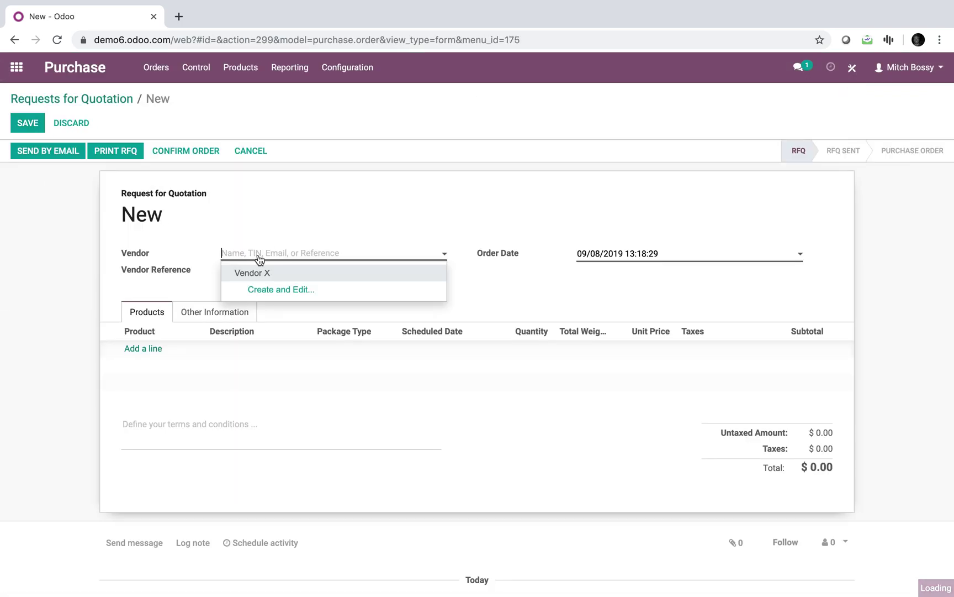
# - Add an Acid Black 2 Poweder line packaged as Box (55lb)
pyautogui.click(259, 271)
pyautogui.click(143, 350)
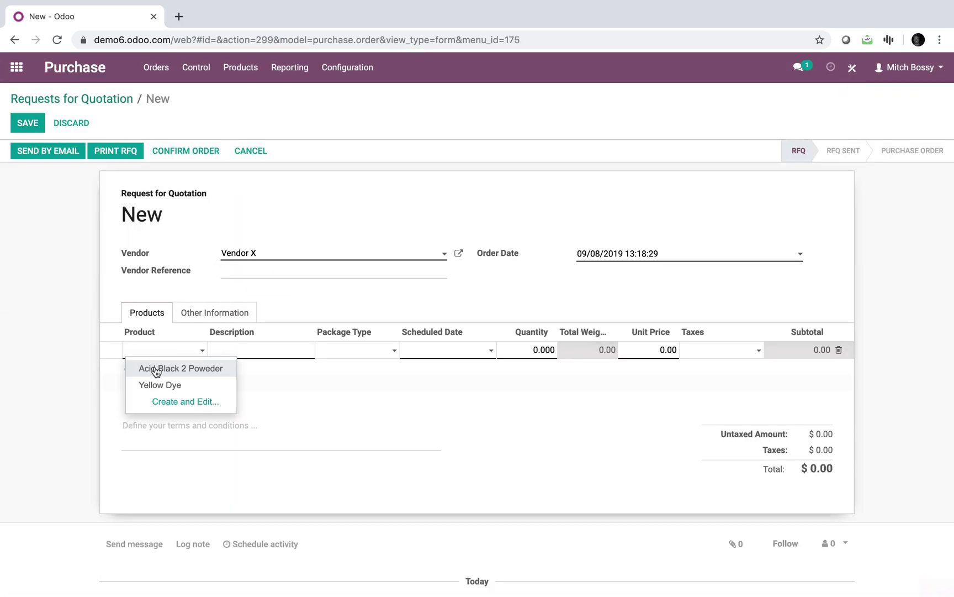
pyautogui.click(155, 367)
pyautogui.click(360, 355)
pyautogui.click(358, 368)
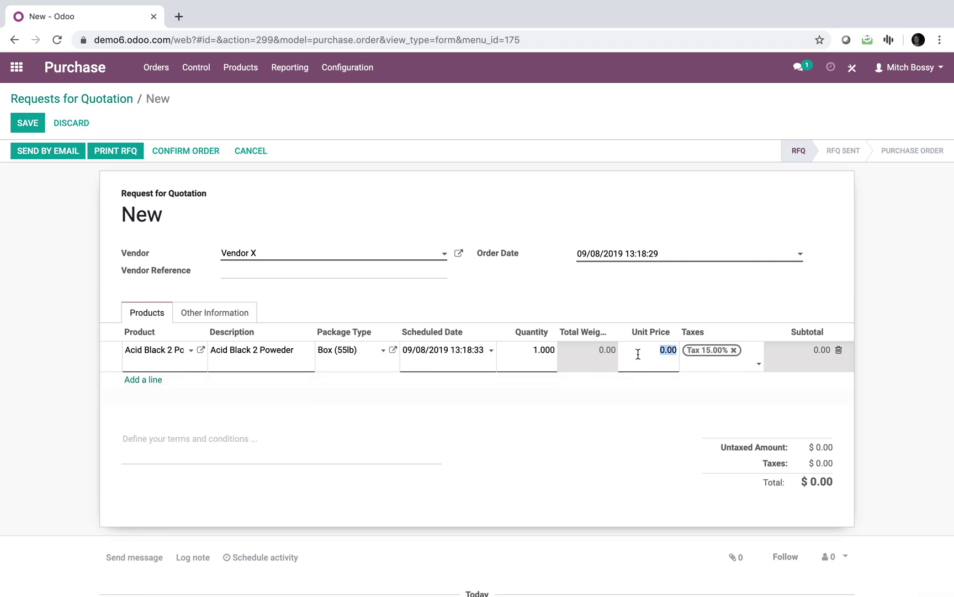
pyautogui.click(614, 450)
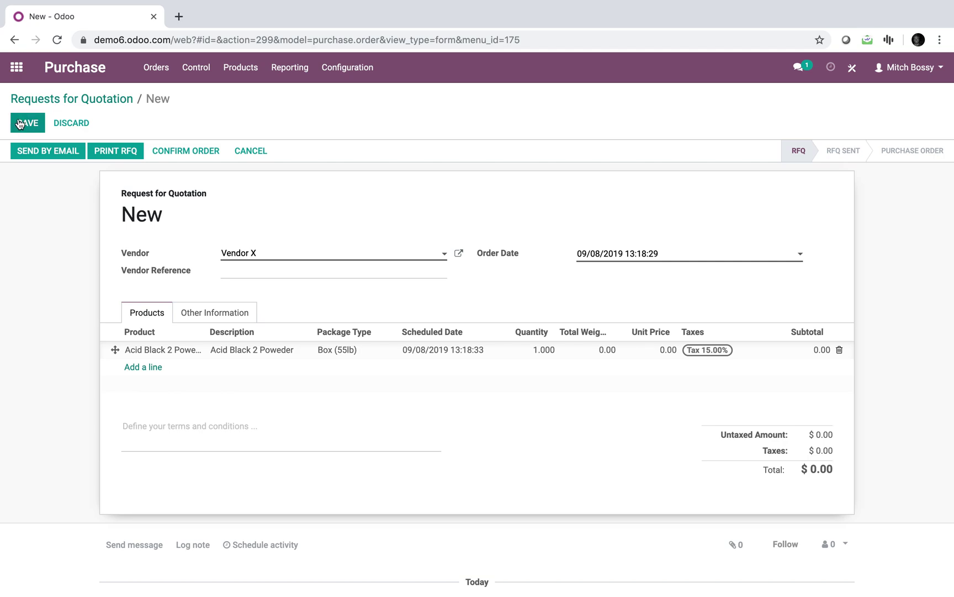
# - Set the unit price to 2.50, save, and confirm it as purchase order PO000009
pyautogui.click(667, 350)
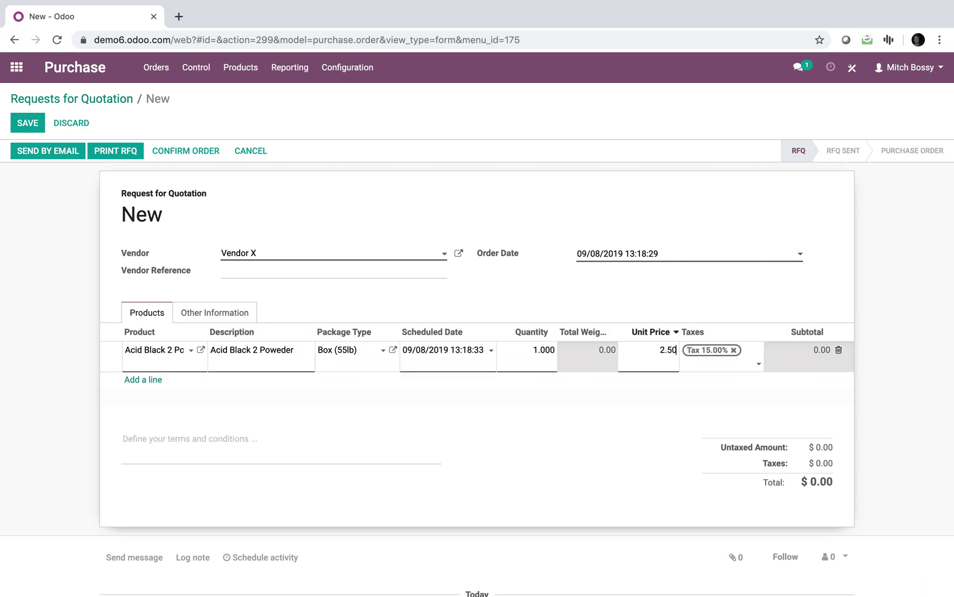
pyautogui.click(17, 127)
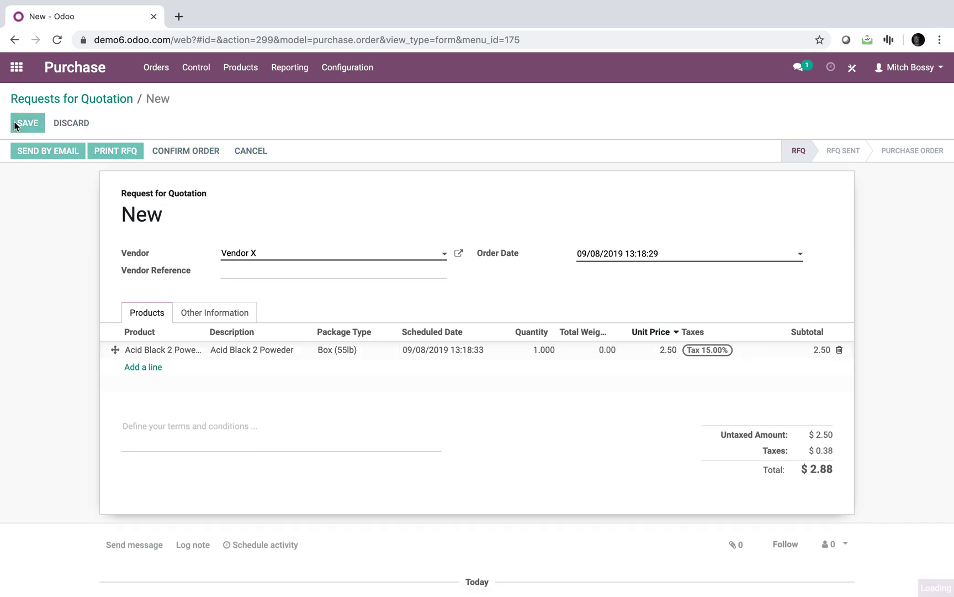
pyautogui.click(170, 154)
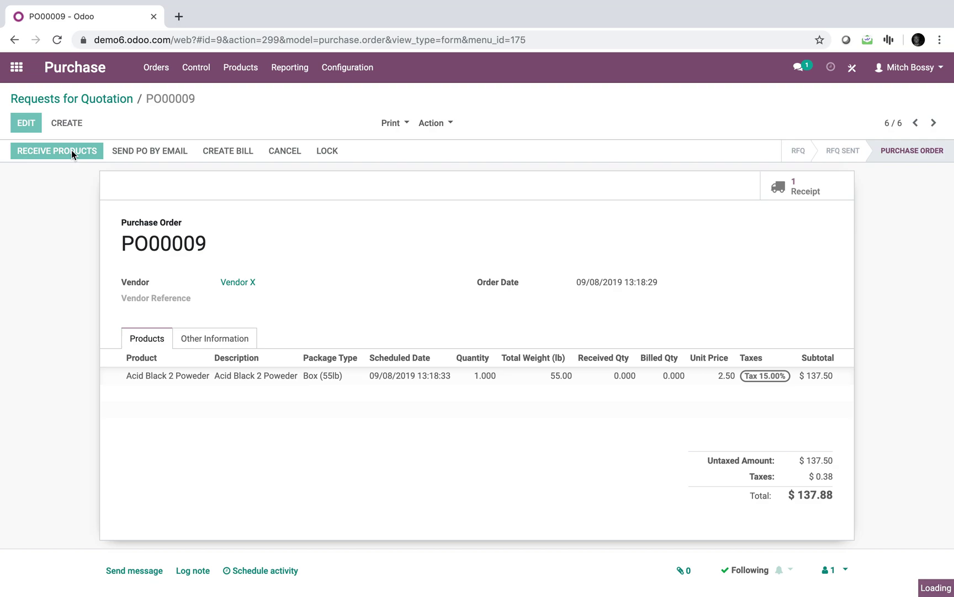
# - Attempt to validate the receipt, dismiss the missing lot/serial error, and save it
pyautogui.click(48, 151)
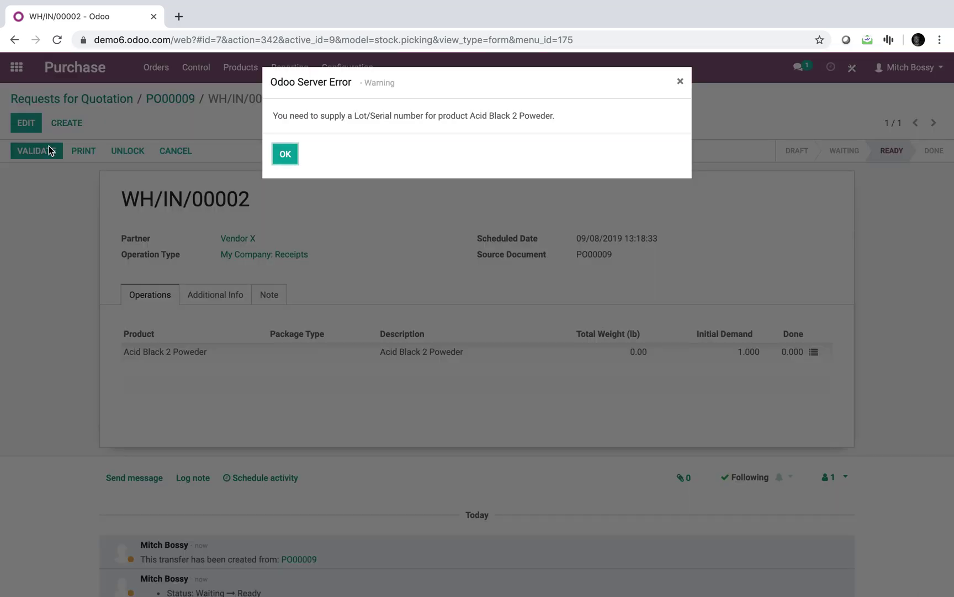
pyautogui.click(285, 155)
pyautogui.click(28, 124)
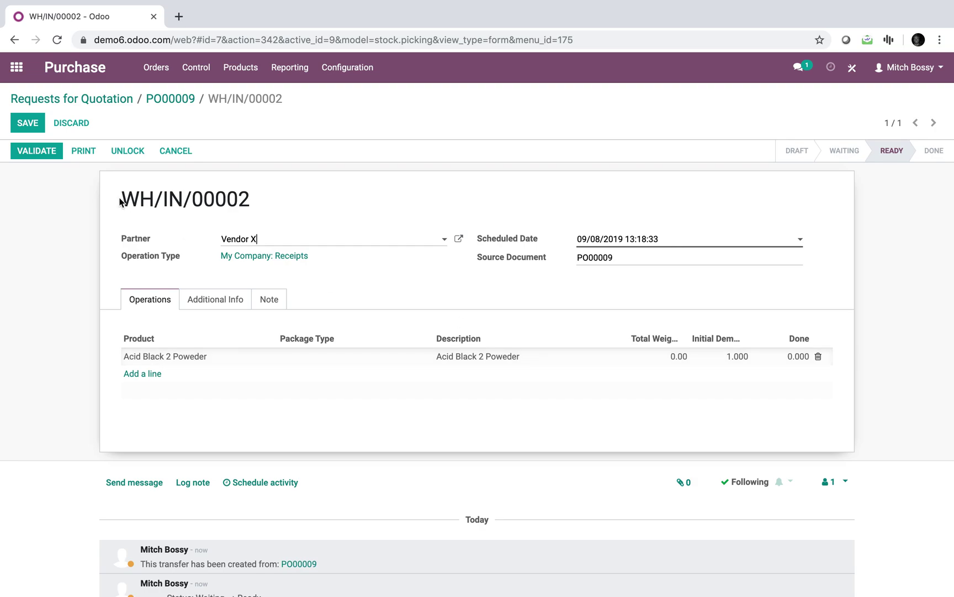
pyautogui.click(30, 124)
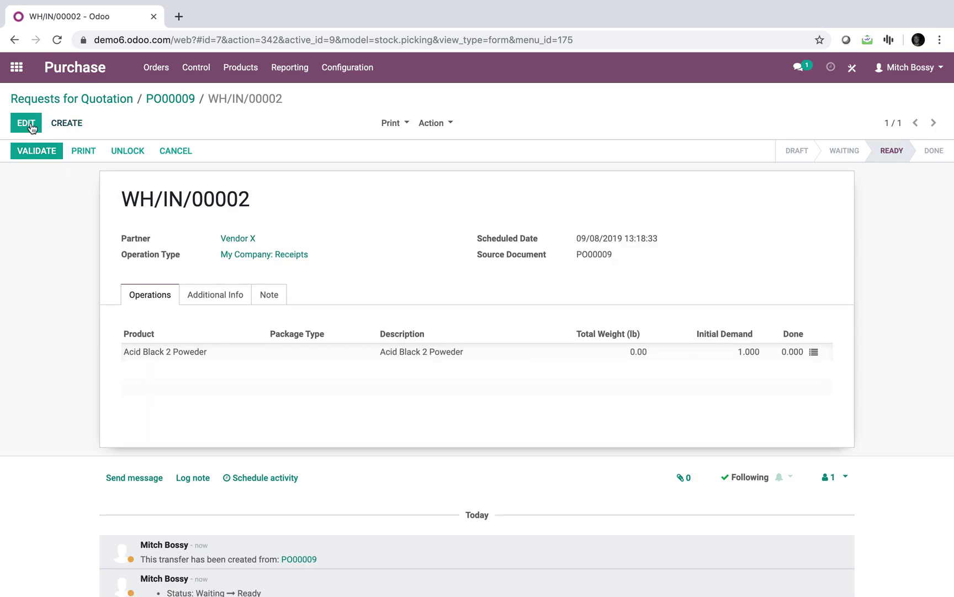
# - Record lot 0101 with done quantity 1 and validate receipt WH/IN/00002
pyautogui.click(813, 351)
pyautogui.click(194, 226)
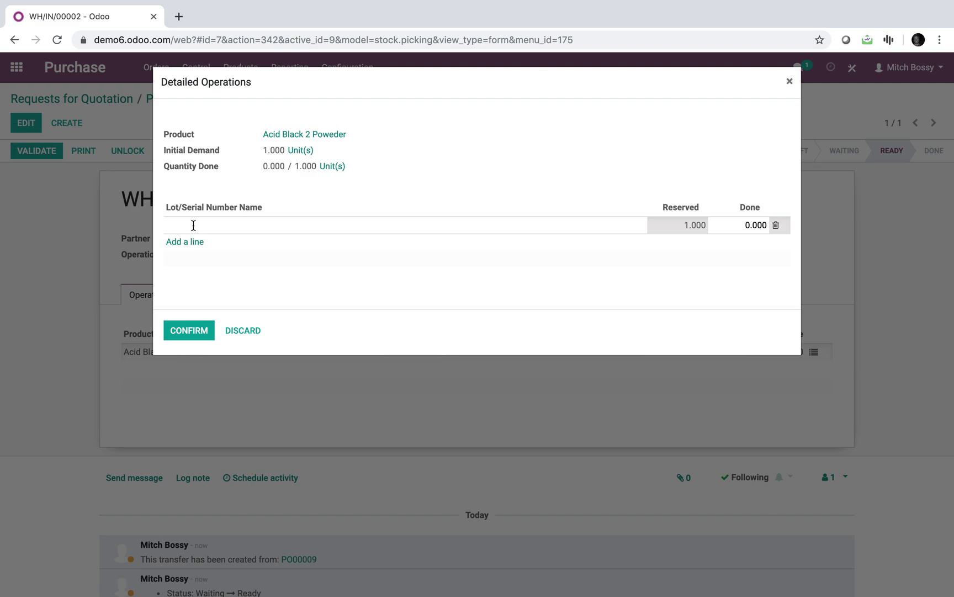
pyautogui.write('0101')
pyautogui.press('Tab')
pyautogui.write('1')
pyautogui.click(197, 337)
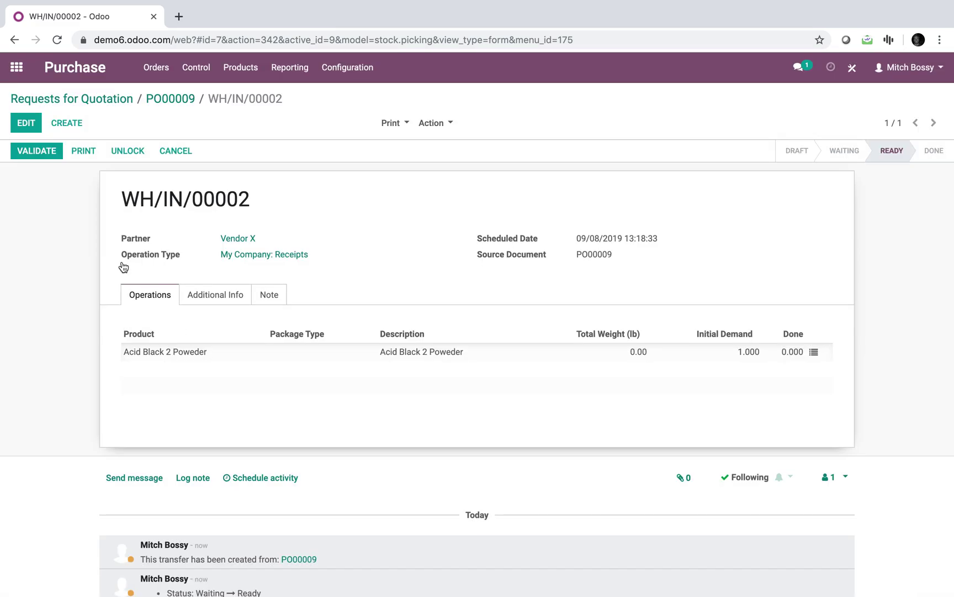
pyautogui.click(29, 150)
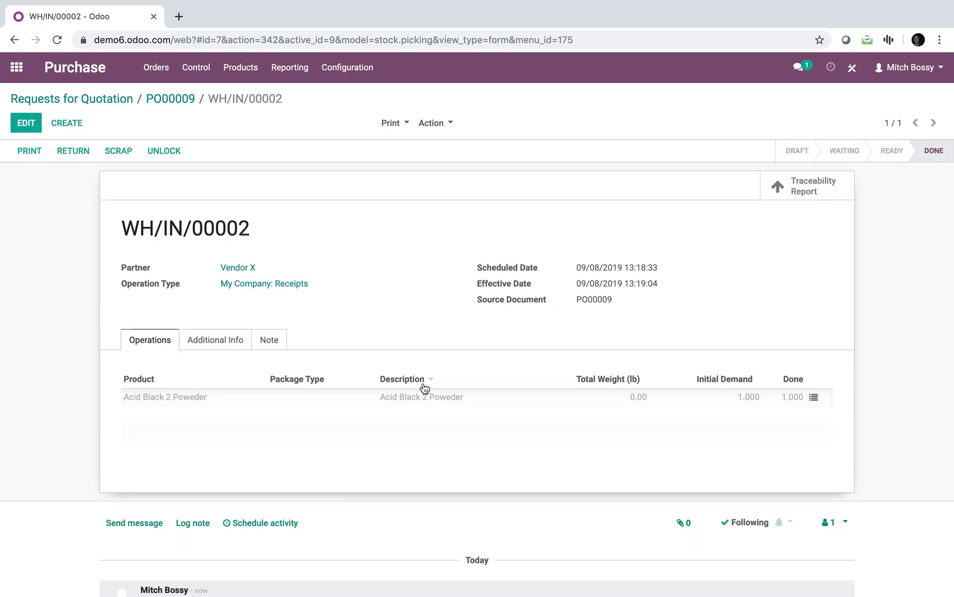
# - Open the Sales Orders list via a home menu search for 'order'
pyautogui.click(16, 67)
pyautogui.write('order')
pyautogui.press('Return')
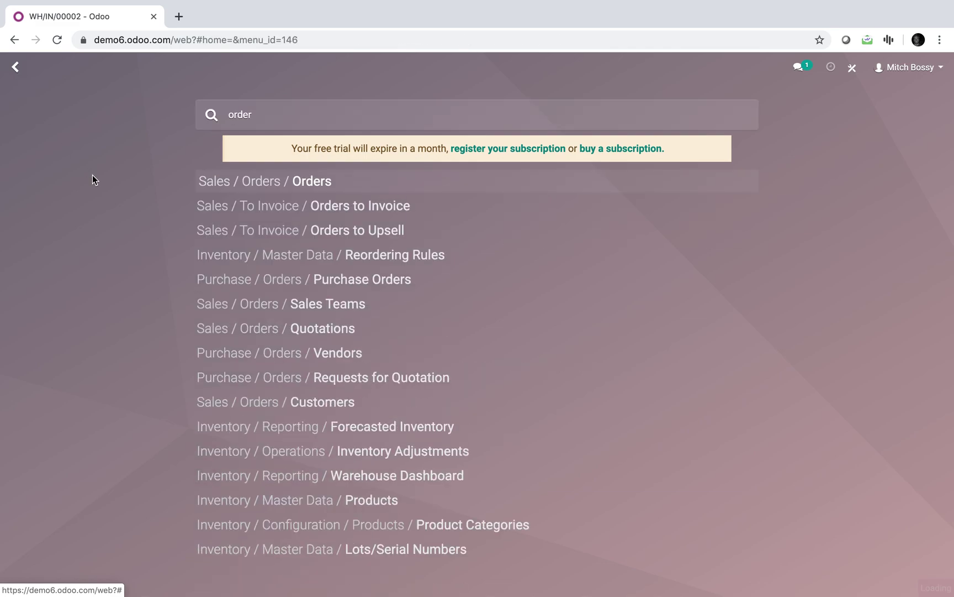
# - Create and save a quotation for the customer with one Acid Black 2 Poweder line
pyautogui.click(47, 128)
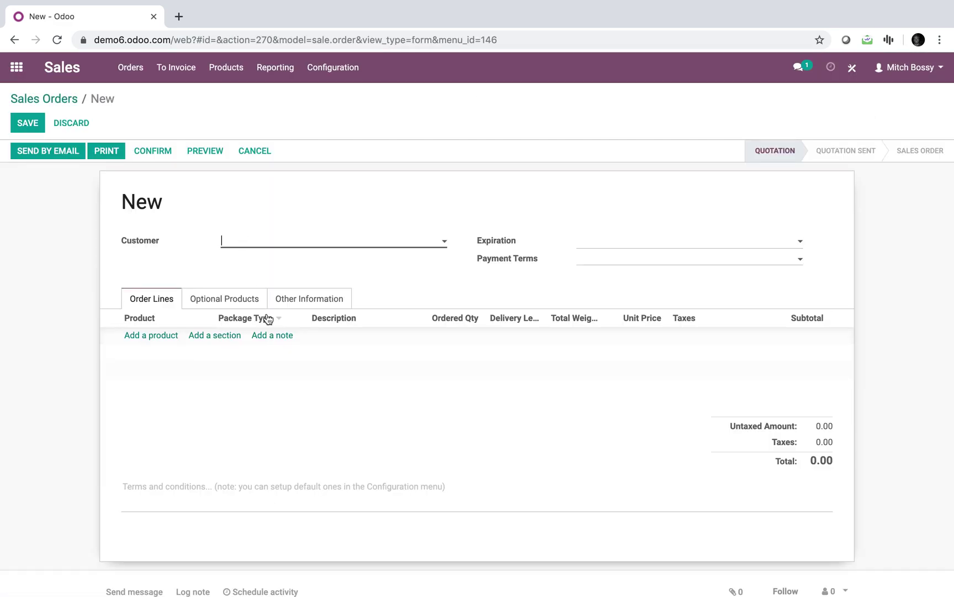
pyautogui.press('Return')
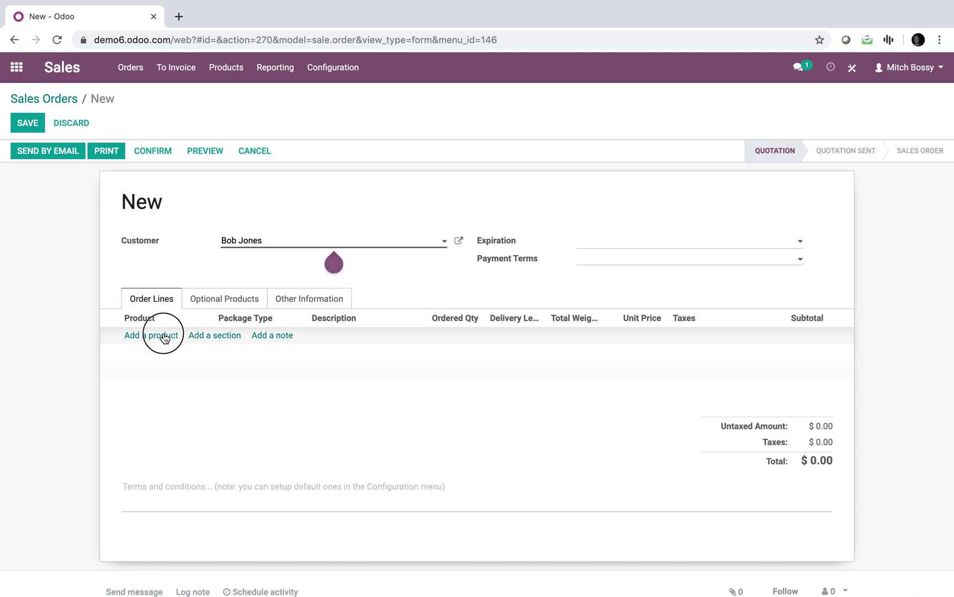
pyautogui.click(160, 335)
pyautogui.click(170, 356)
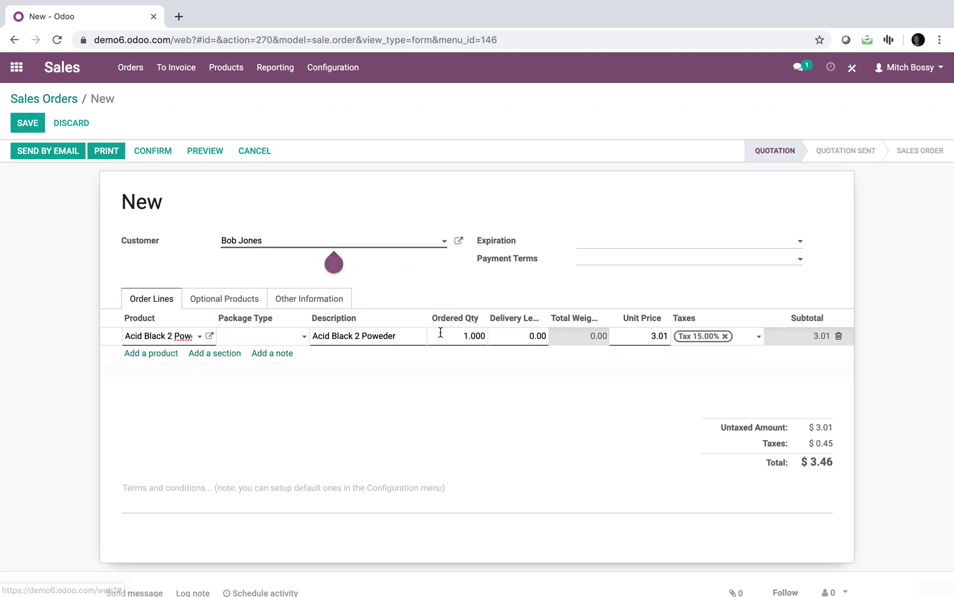
pyautogui.click(36, 123)
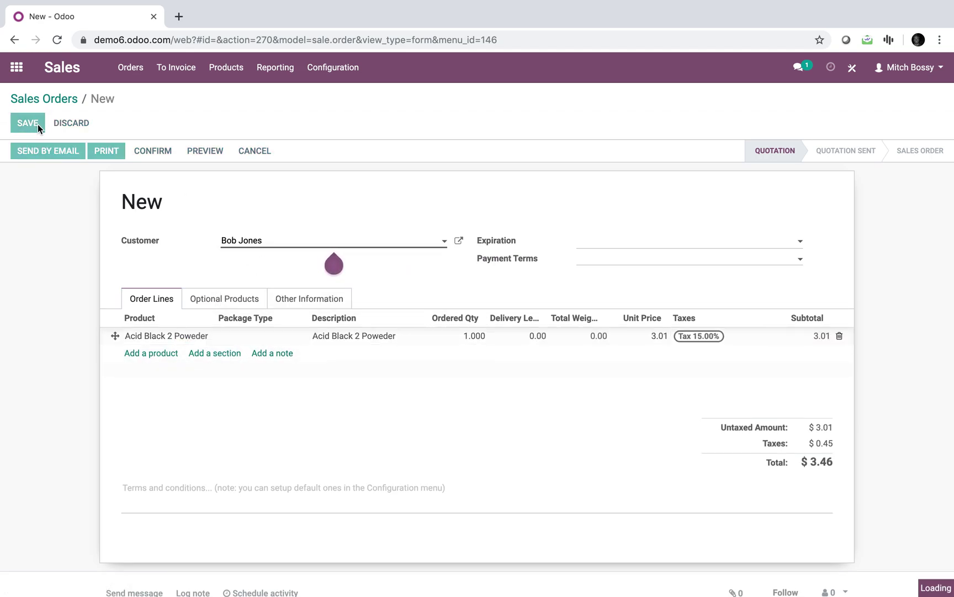
pyautogui.click(155, 151)
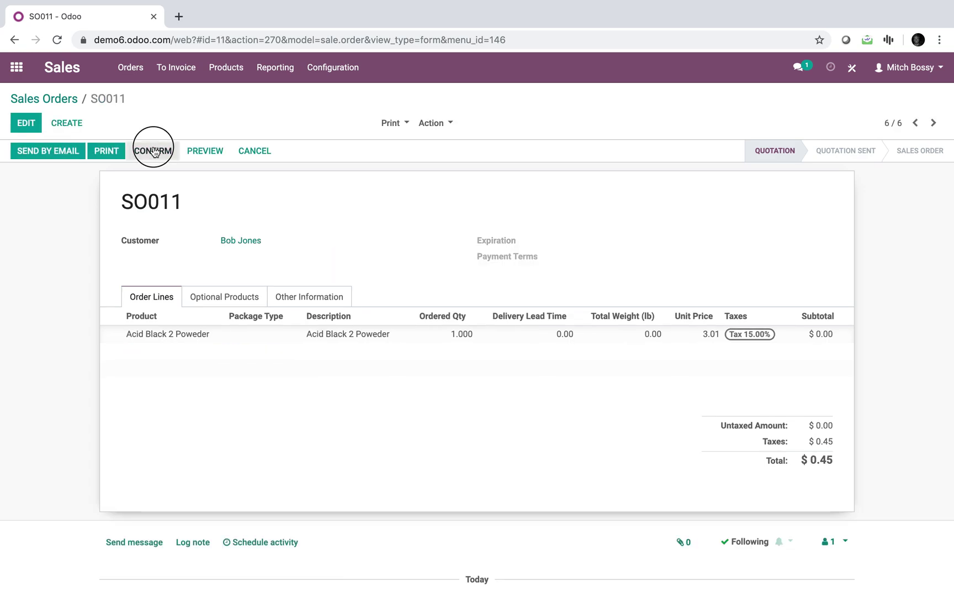
# - Set the line's package type to Box (55lb), save, and confirm SO011
pyautogui.click(26, 122)
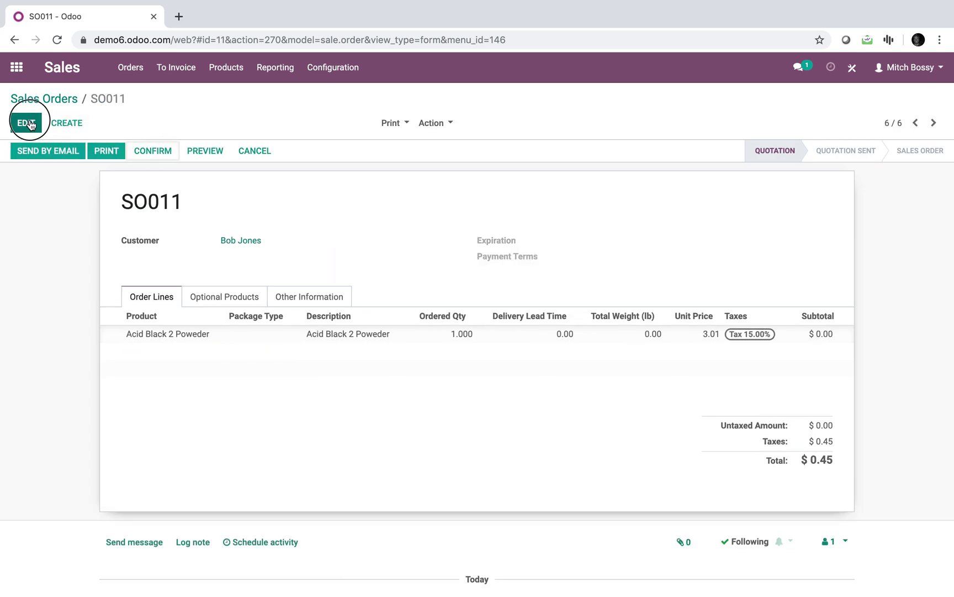
pyautogui.click(271, 338)
pyautogui.click(256, 356)
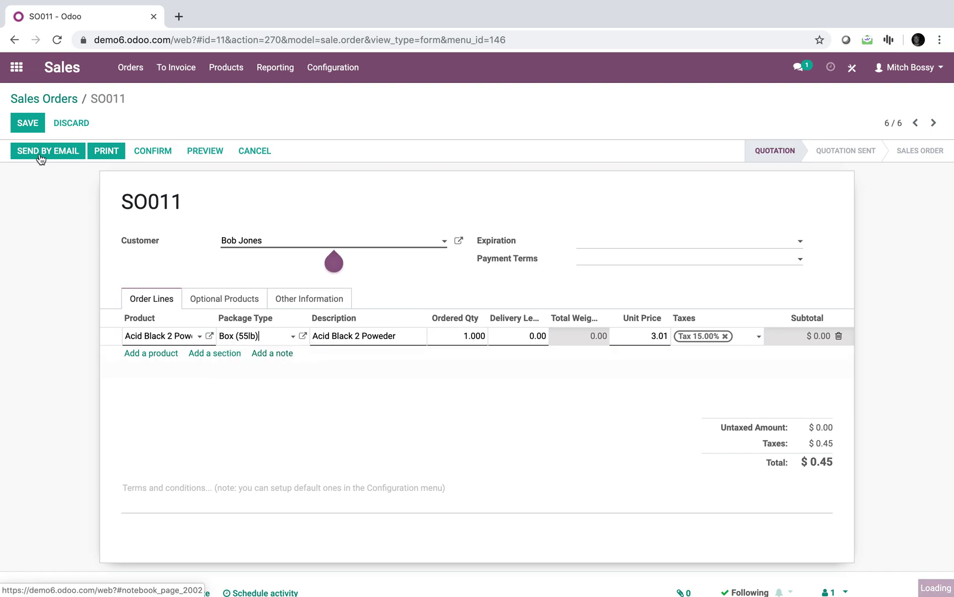
pyautogui.click(38, 156)
pyautogui.click(152, 155)
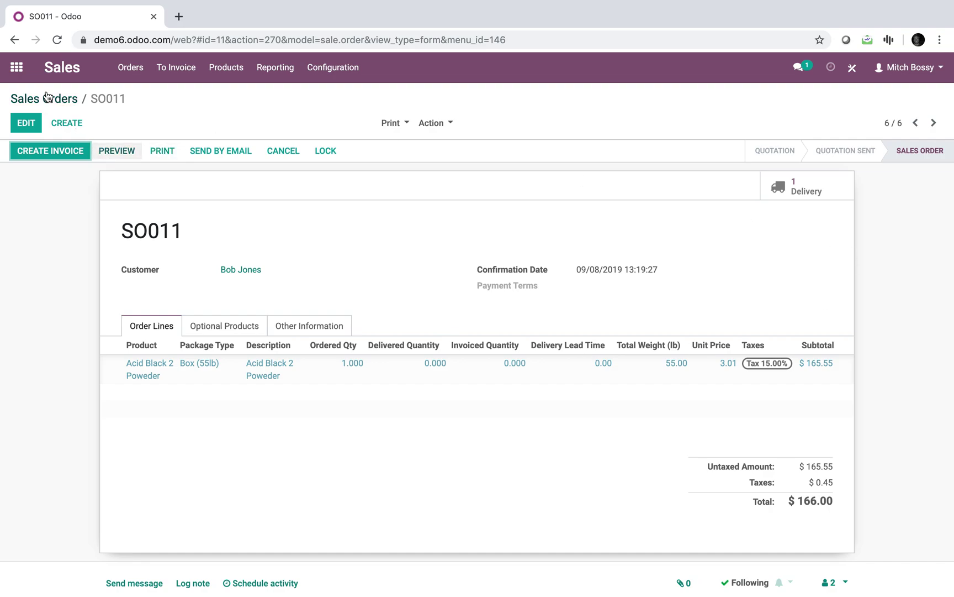
# - Open the Odoo site in a new browser tab
pyautogui.moveTo(173, 37); pyautogui.dragTo(175, 29)
pyautogui.press('super+c')
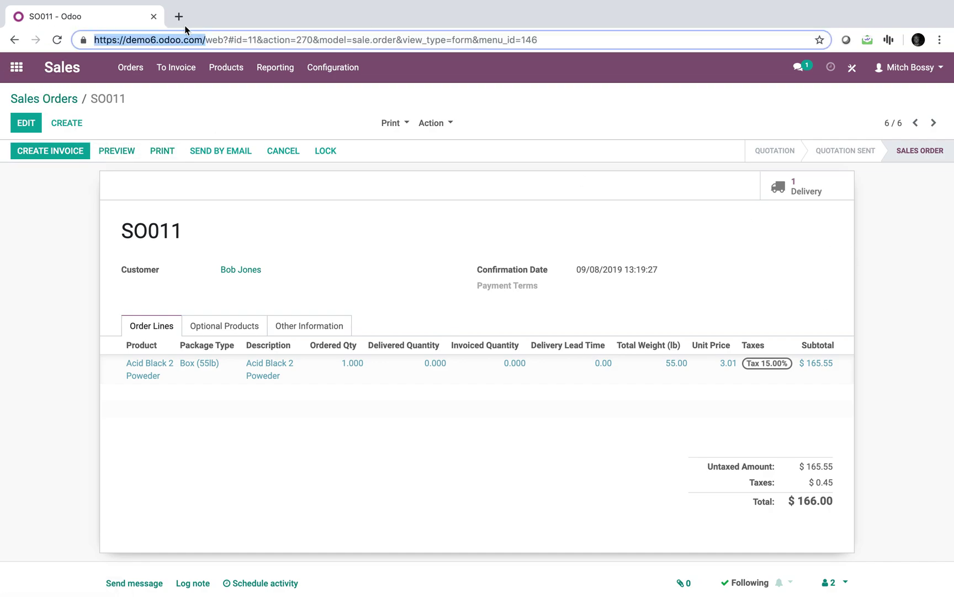
pyautogui.click(178, 18)
pyautogui.press('super+v')
pyautogui.press('Return')
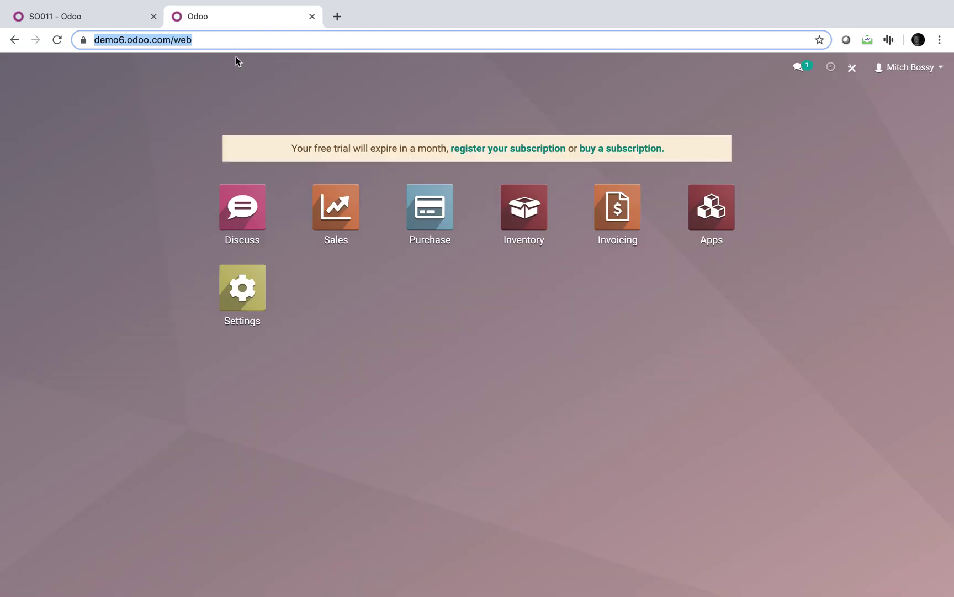
pyautogui.write('inv')
pyautogui.press('Return')
pyautogui.click(14, 40)
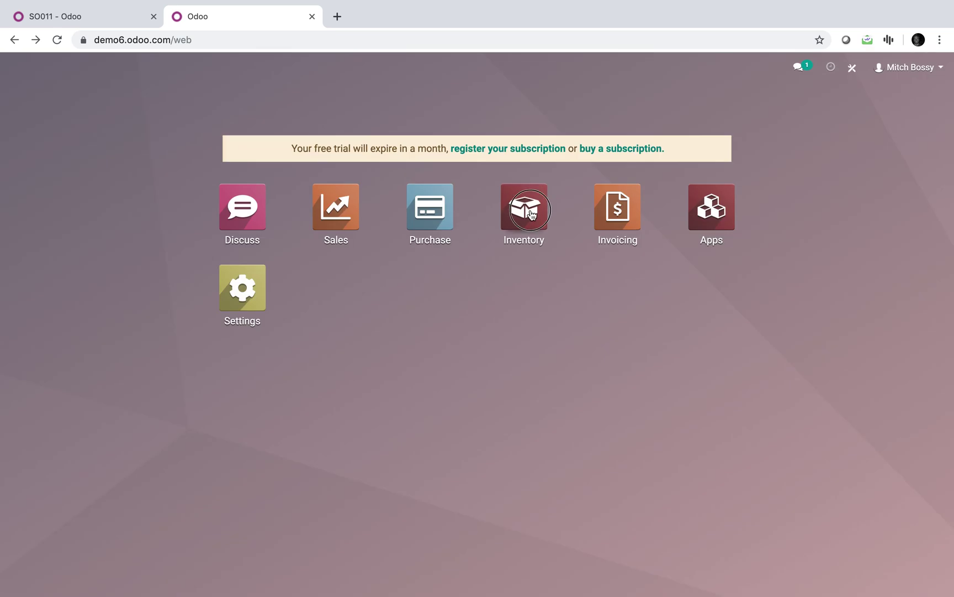
# - Open Inventory's Product Moves report and show the saved favorite filters
pyautogui.click(522, 209)
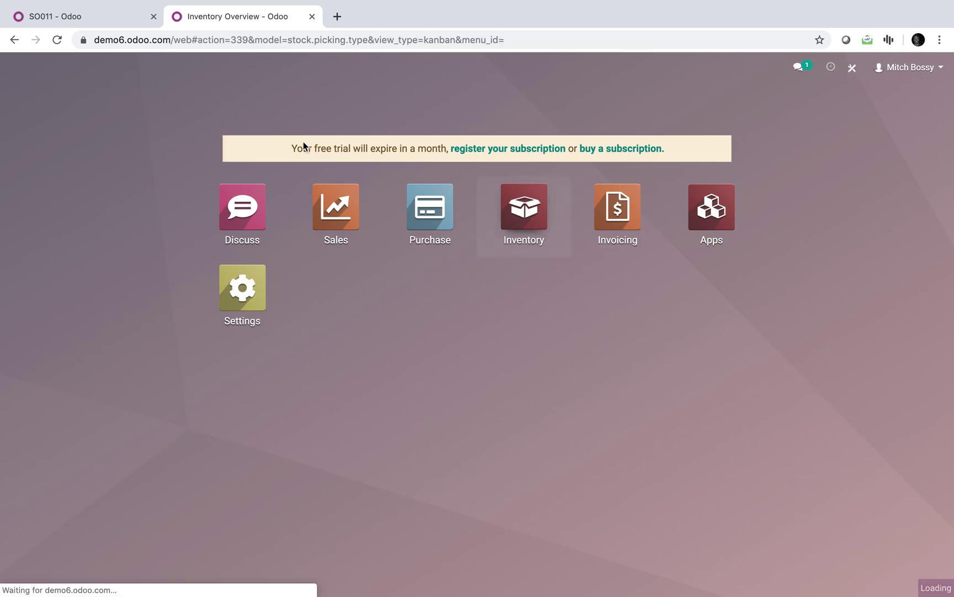
pyautogui.click(403, 69)
pyautogui.click(427, 164)
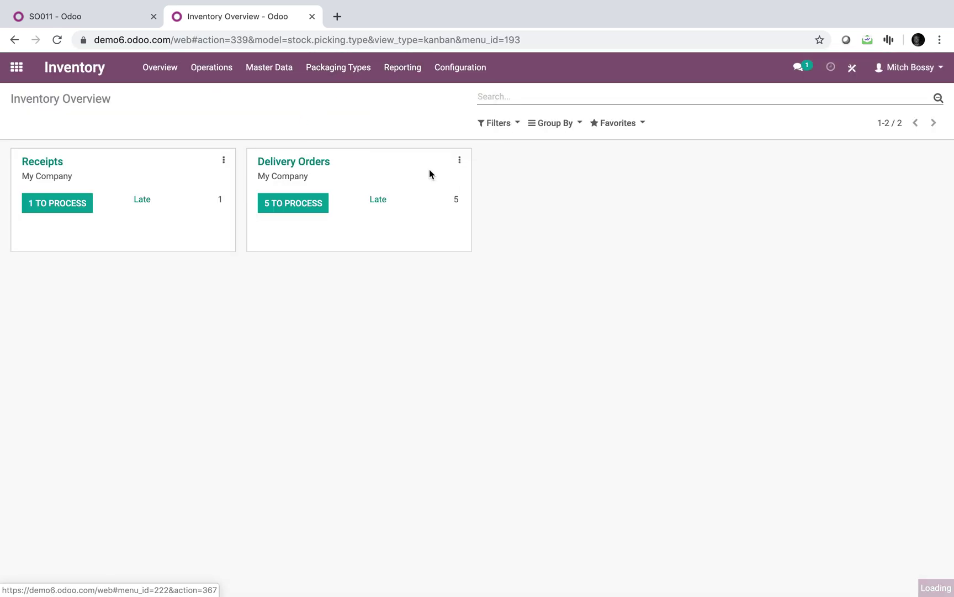
pyautogui.click(618, 126)
# - Keep the Deliveries favorite applied on the Product Moves list
pyautogui.click(626, 144)
pyautogui.click(626, 145)
pyautogui.click(325, 123)
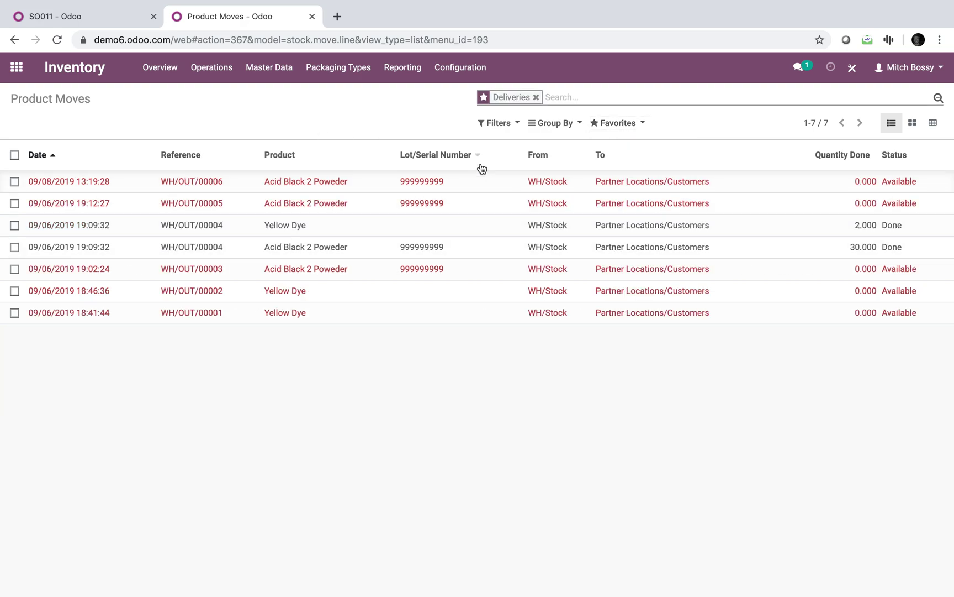
pyautogui.click(560, 127)
pyautogui.click(554, 103)
# - Filter the delivery moves by the customer partner
pyautogui.write('john')
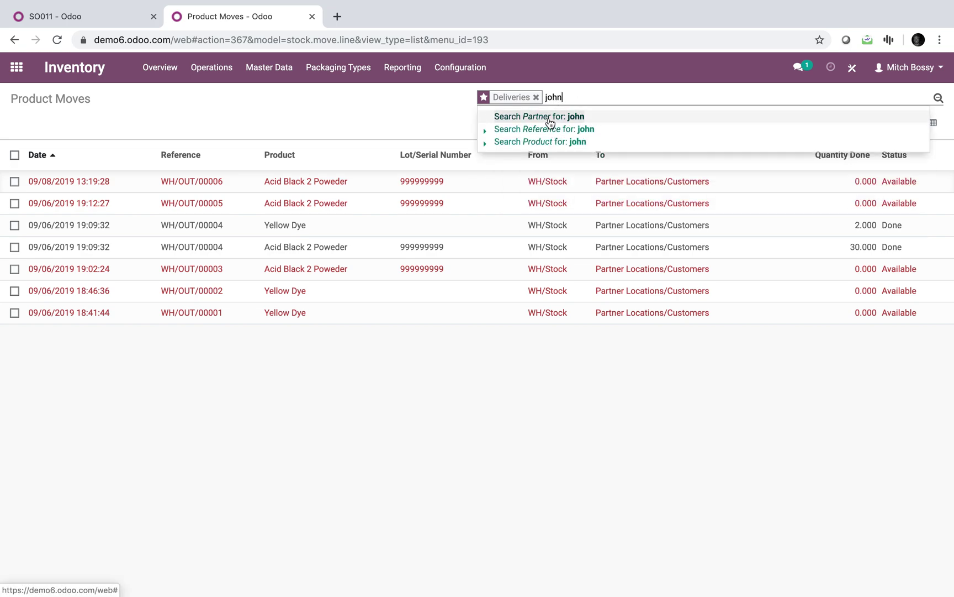
pyautogui.click(550, 122)
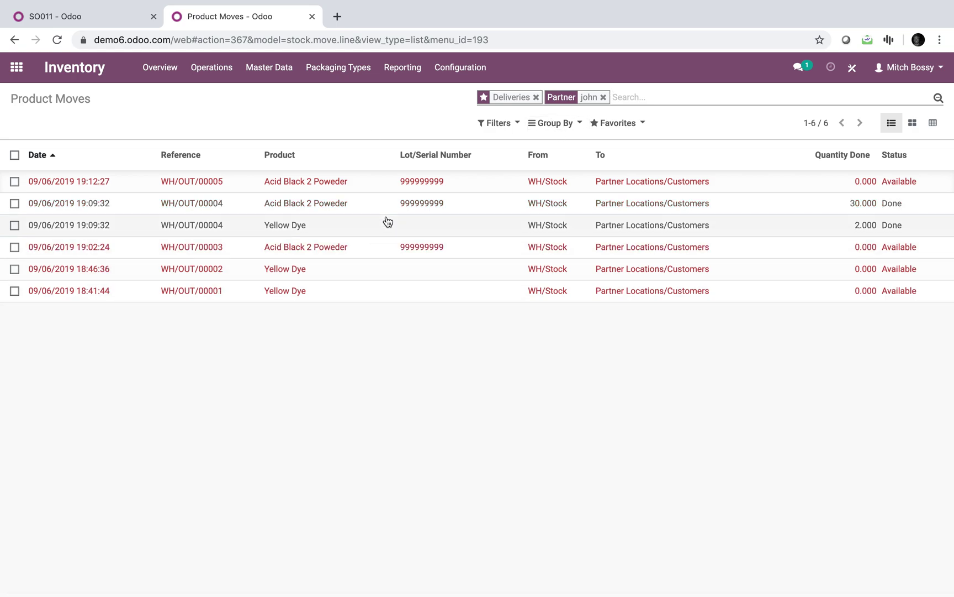
pyautogui.press('BackSpace')
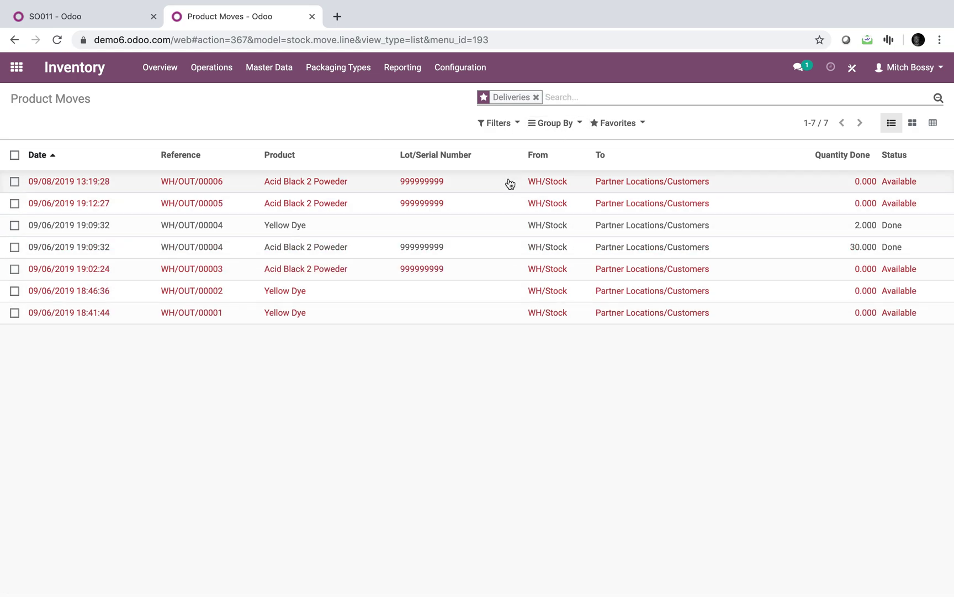
pyautogui.write('john')
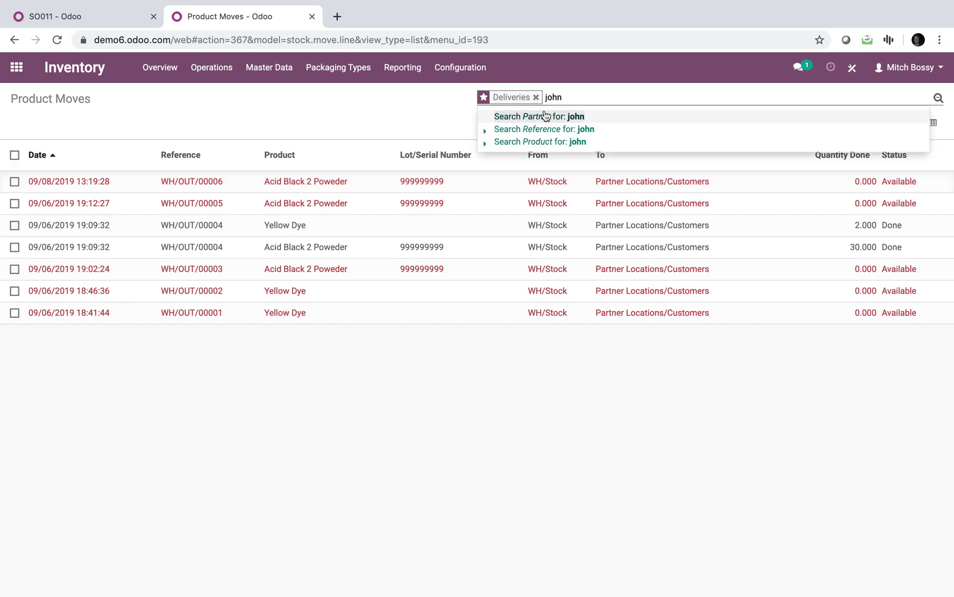
pyautogui.click(552, 118)
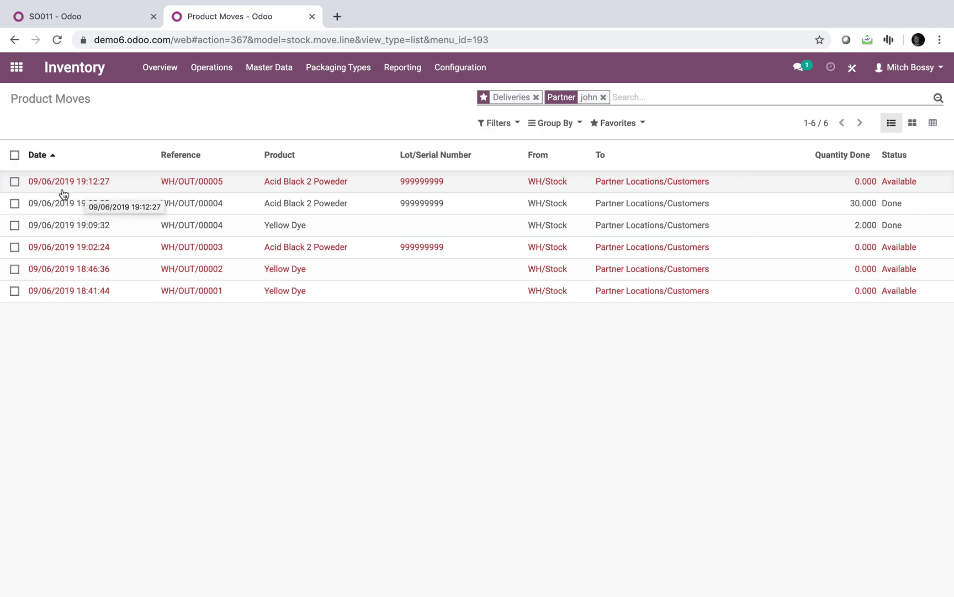
pyautogui.click(53, 156)
pyautogui.click(53, 158)
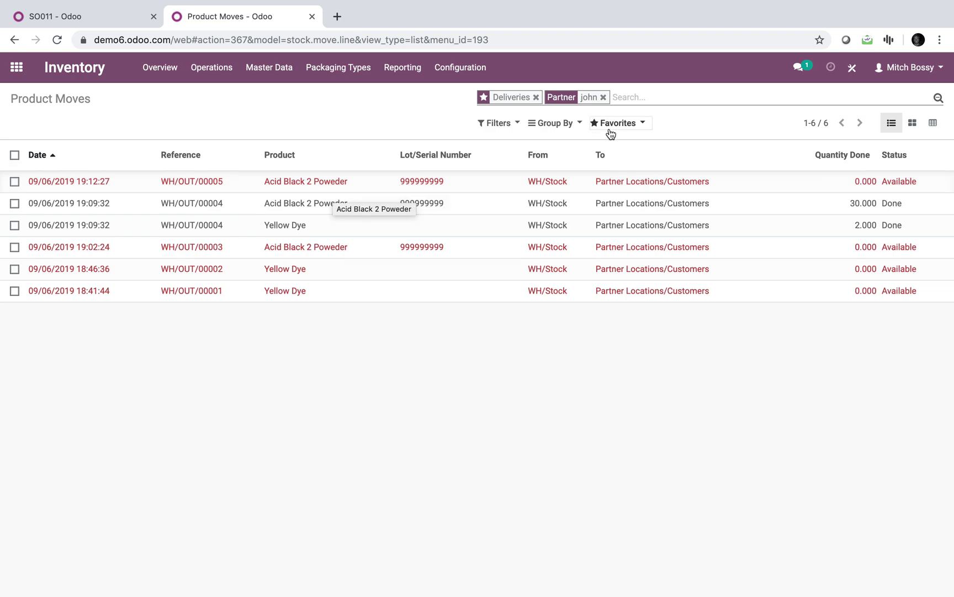
# - Also filter by product 'acid', leaving three moves, then return to SO011
pyautogui.click(627, 97)
pyautogui.write('acid')
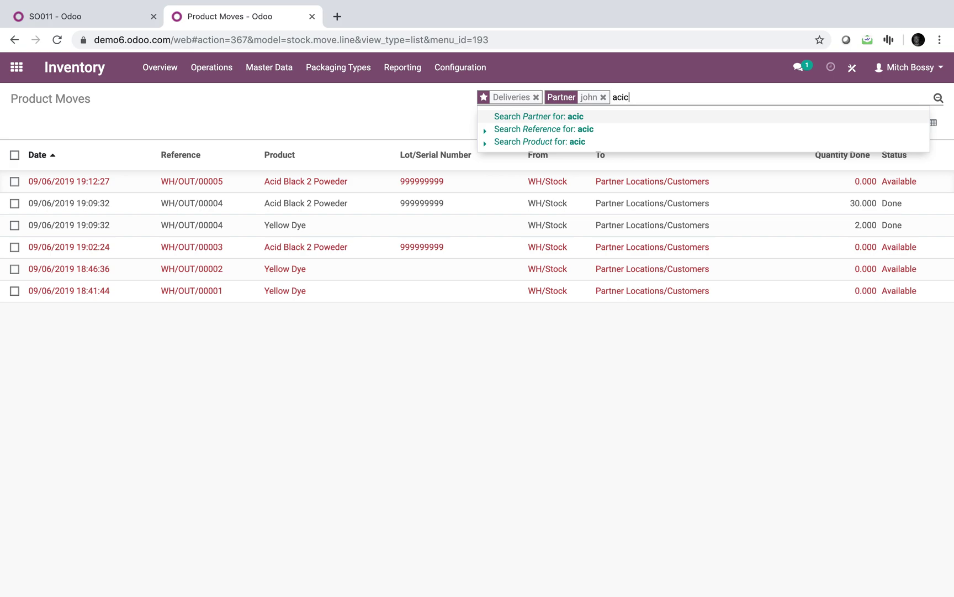
pyautogui.press('BackSpace')
pyautogui.write('d')
pyautogui.press('Down')
pyautogui.press('Down')
pyautogui.press('Return')
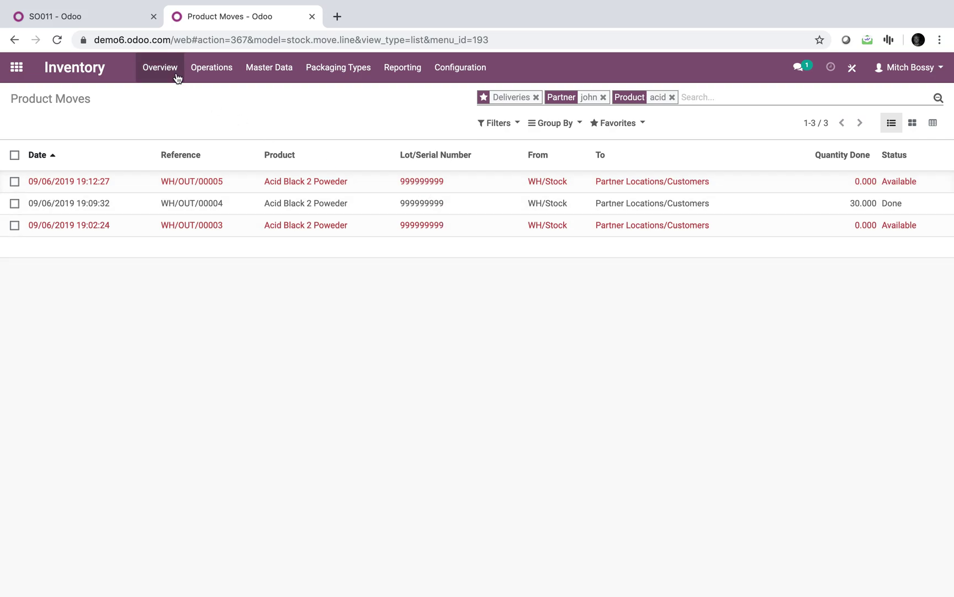
pyautogui.click(99, 24)
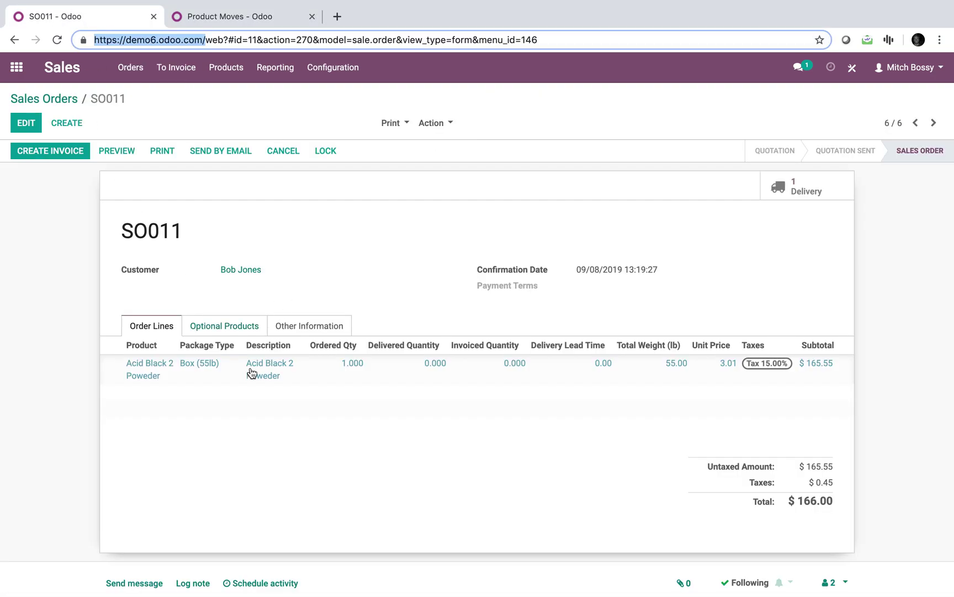
# - In SO011's delivery detailed operations, select serial 999999999 for the line
pyautogui.click(801, 186)
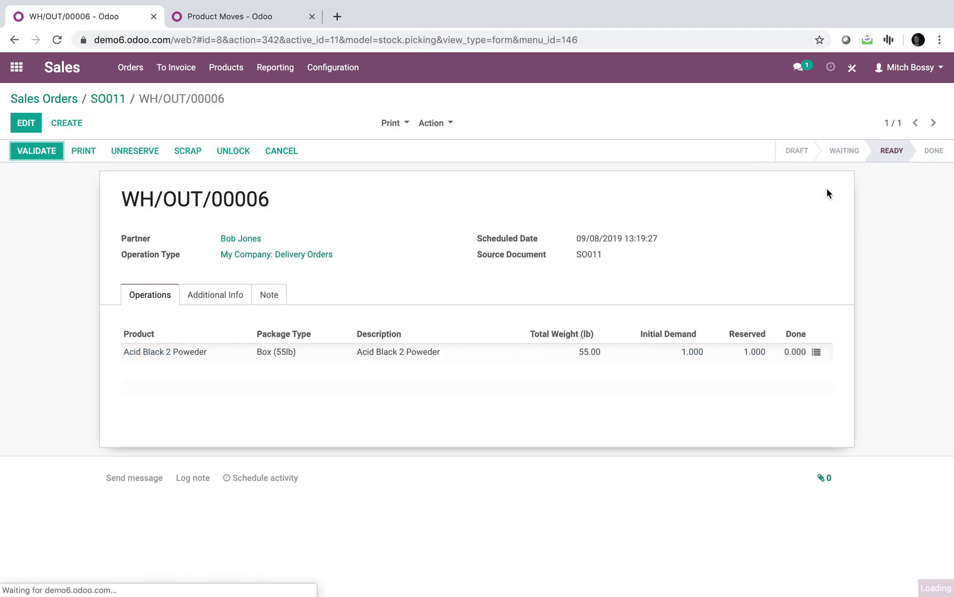
pyautogui.click(816, 351)
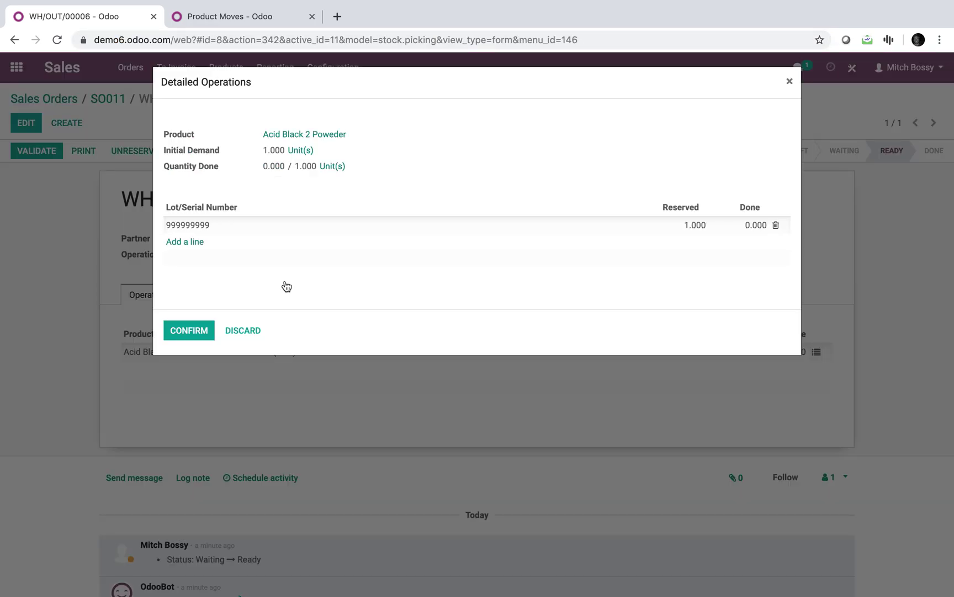
pyautogui.click(287, 226)
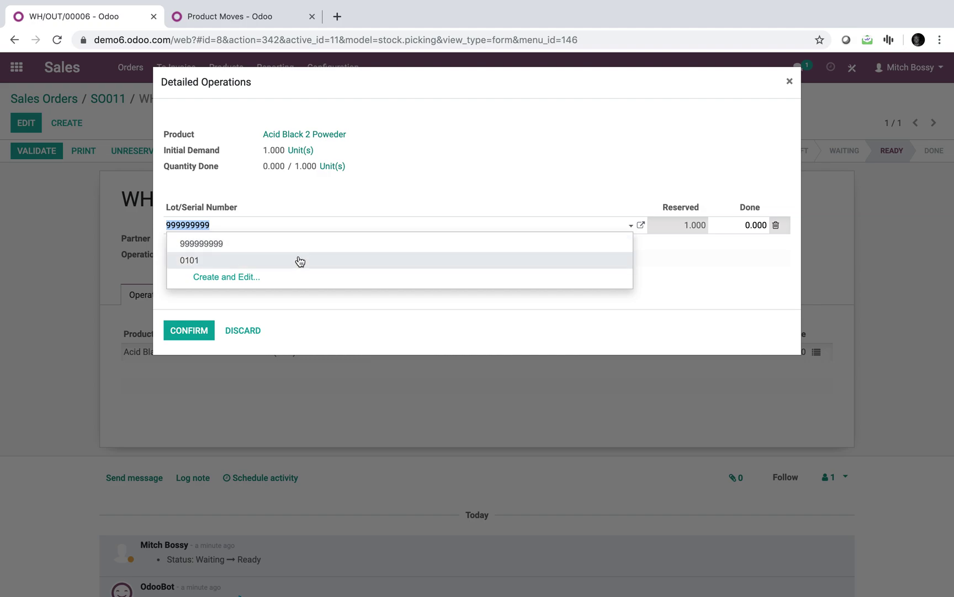
pyautogui.click(301, 260)
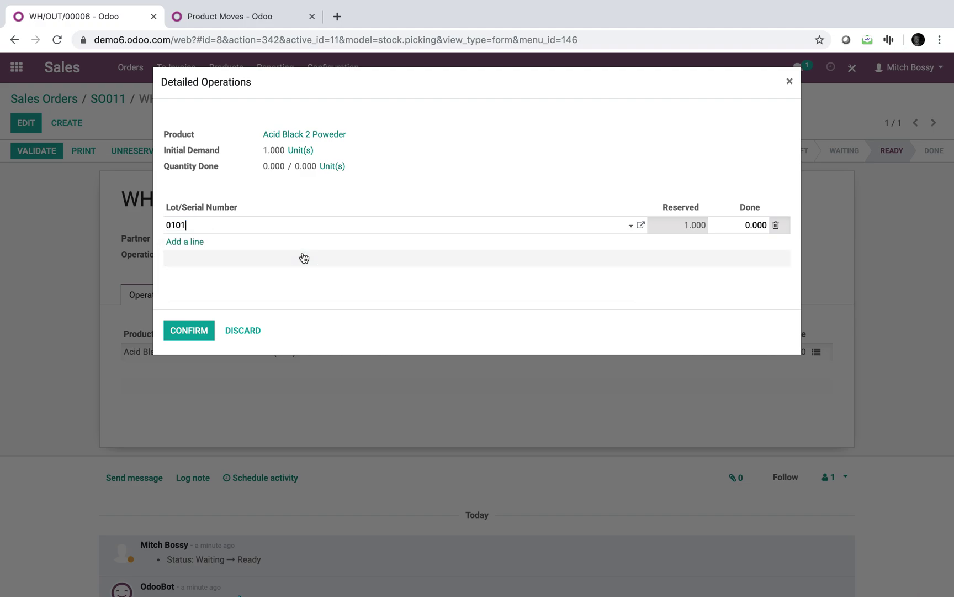
pyautogui.click(280, 230)
pyautogui.click(276, 245)
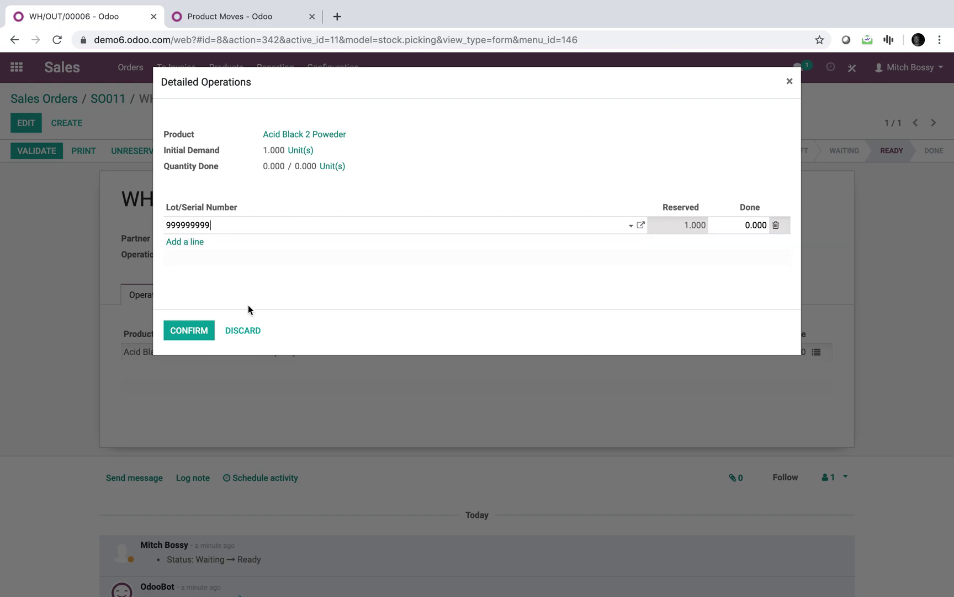
# - Confirm serial 999999999 and validate WH/OUT/00006 as an immediate transfer
pyautogui.click(254, 19)
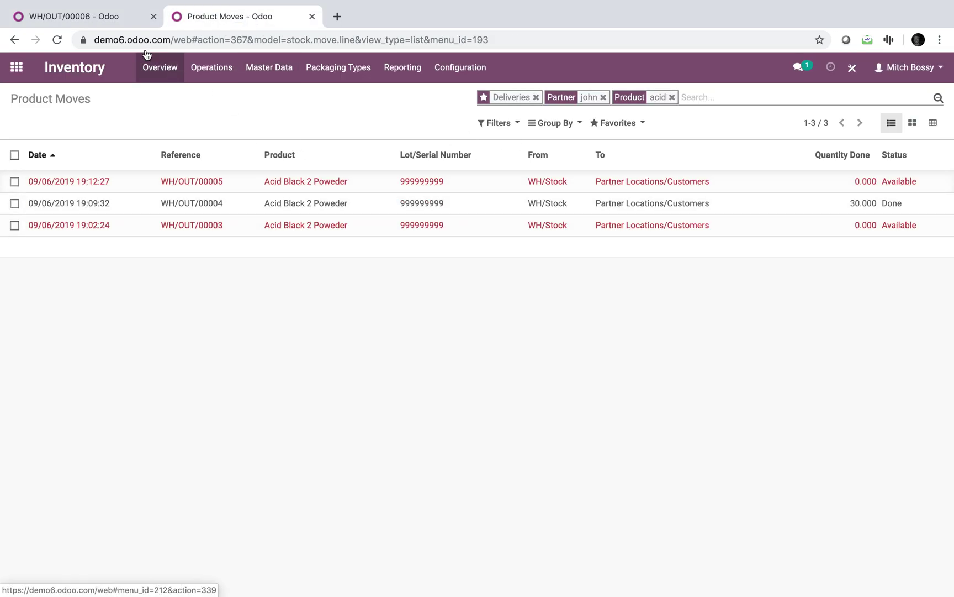
pyautogui.click(108, 20)
pyautogui.click(184, 329)
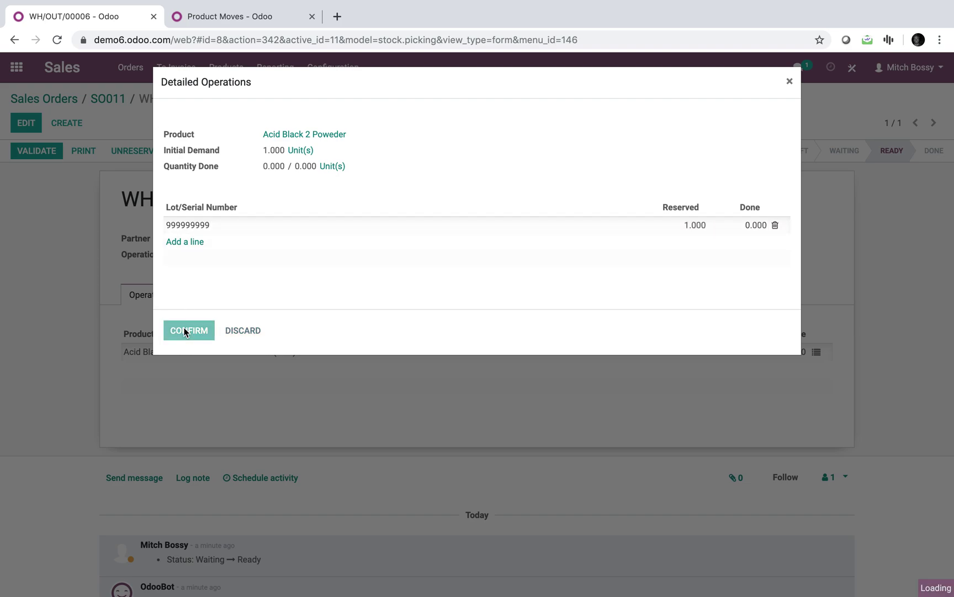
pyautogui.click(37, 151)
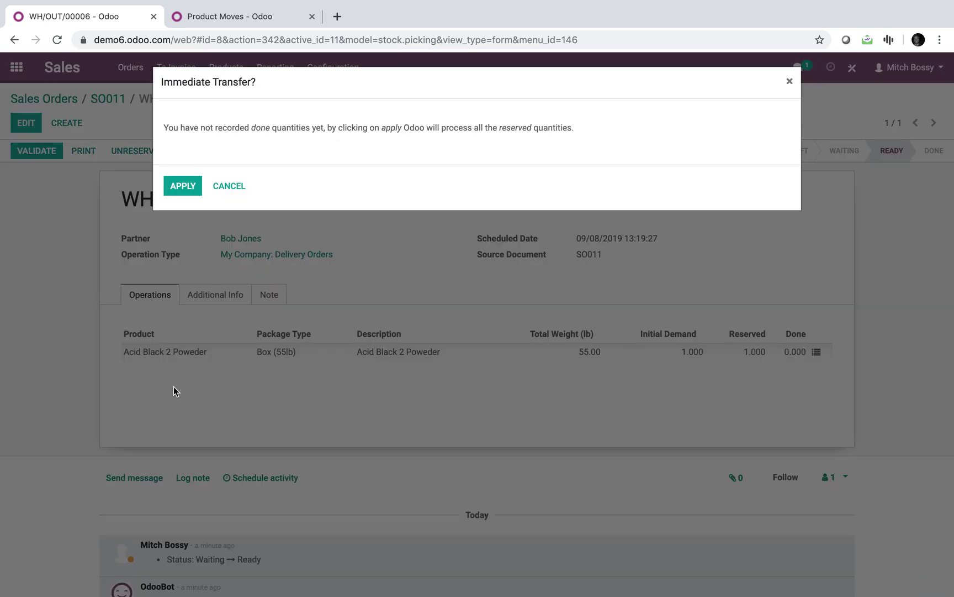
pyautogui.click(183, 186)
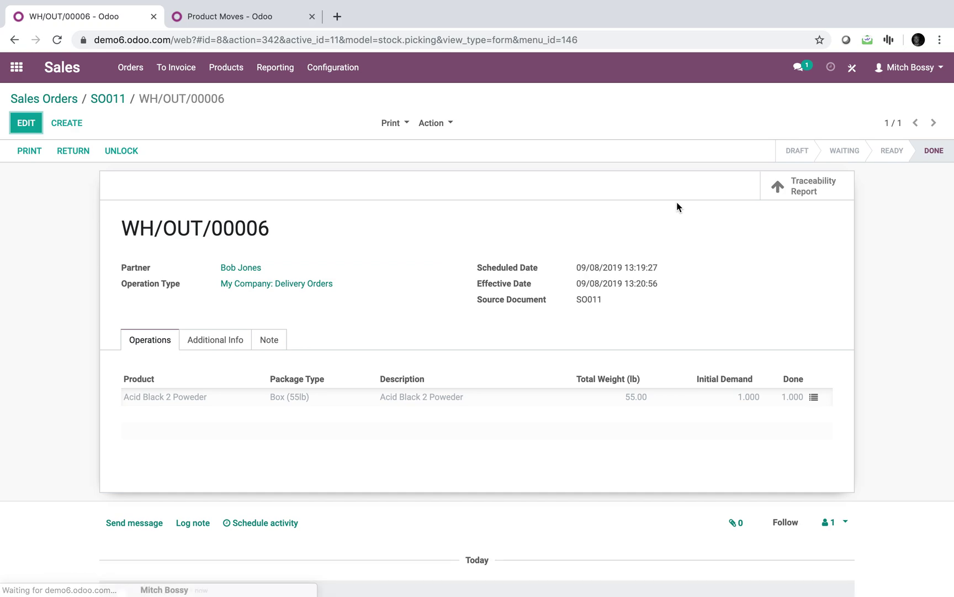
pyautogui.click(230, 21)
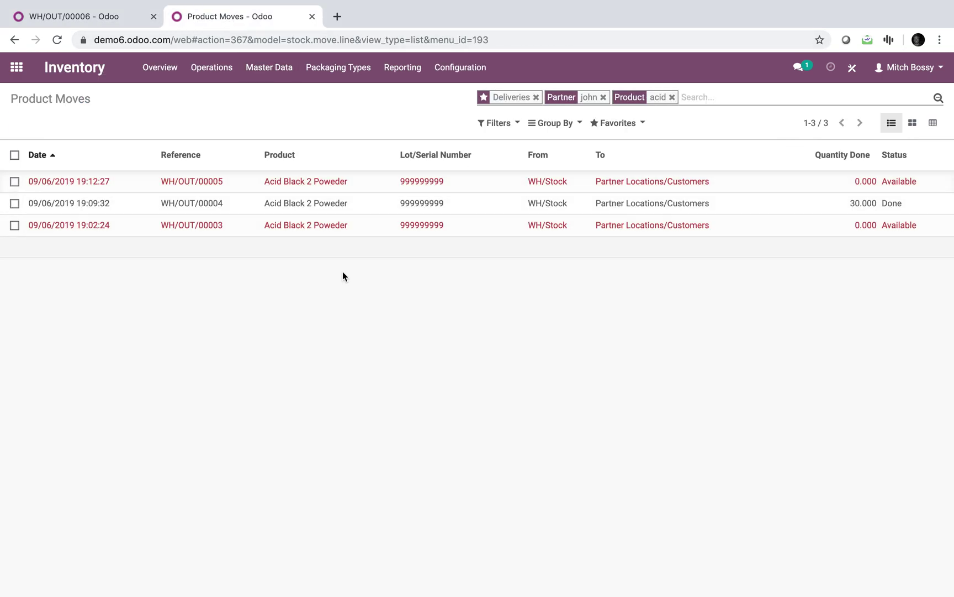
# - Open Inventory's Product Moves report and review the saved favourite searches
pyautogui.click(15, 75)
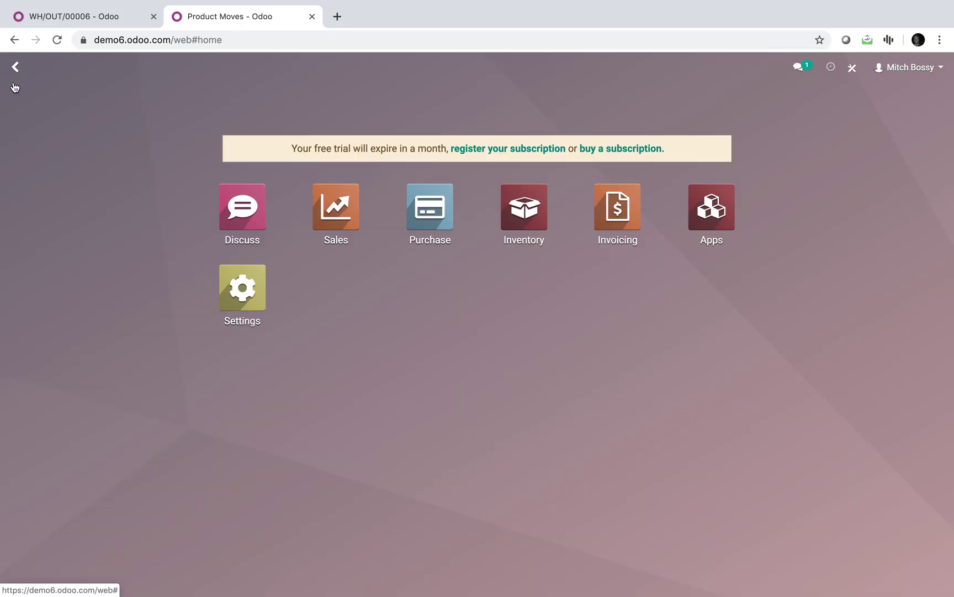
pyautogui.click(544, 218)
pyautogui.click(402, 76)
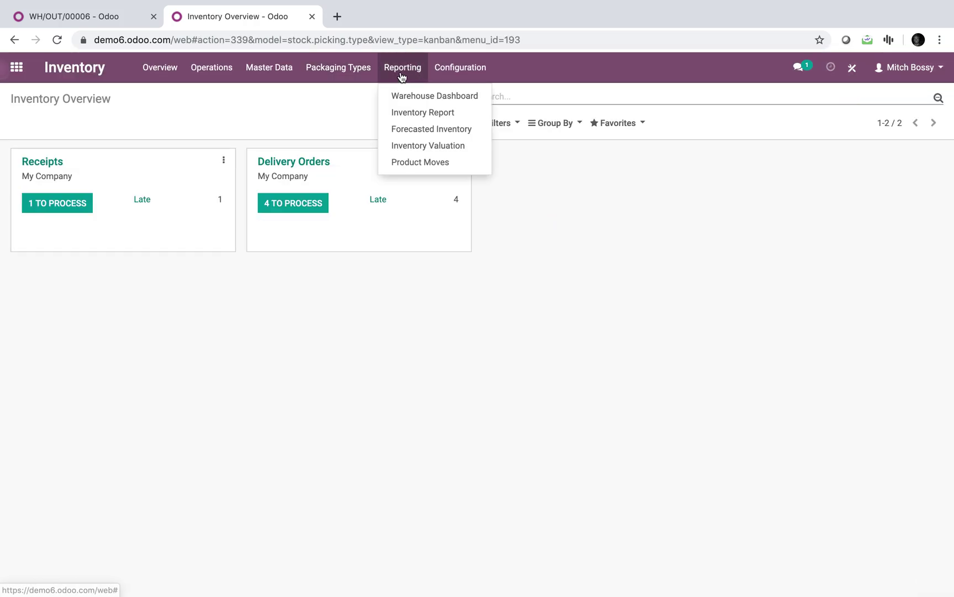
pyautogui.click(411, 162)
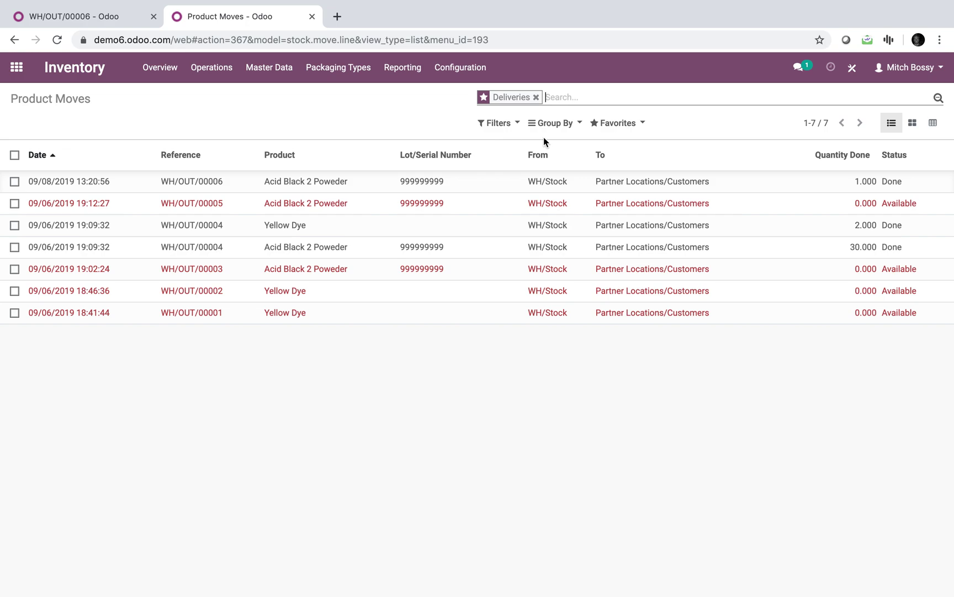
pyautogui.click(615, 123)
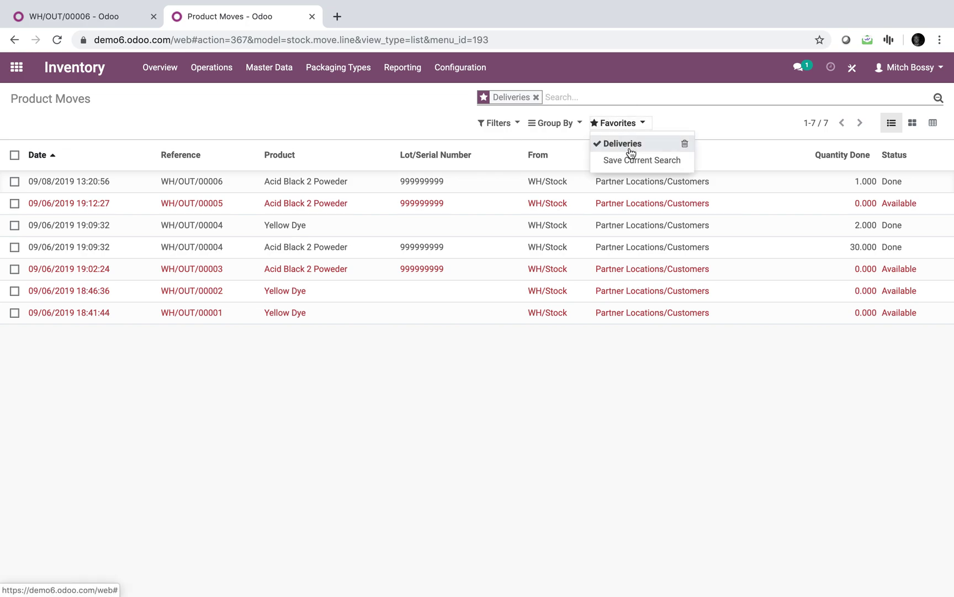
pyautogui.click(364, 113)
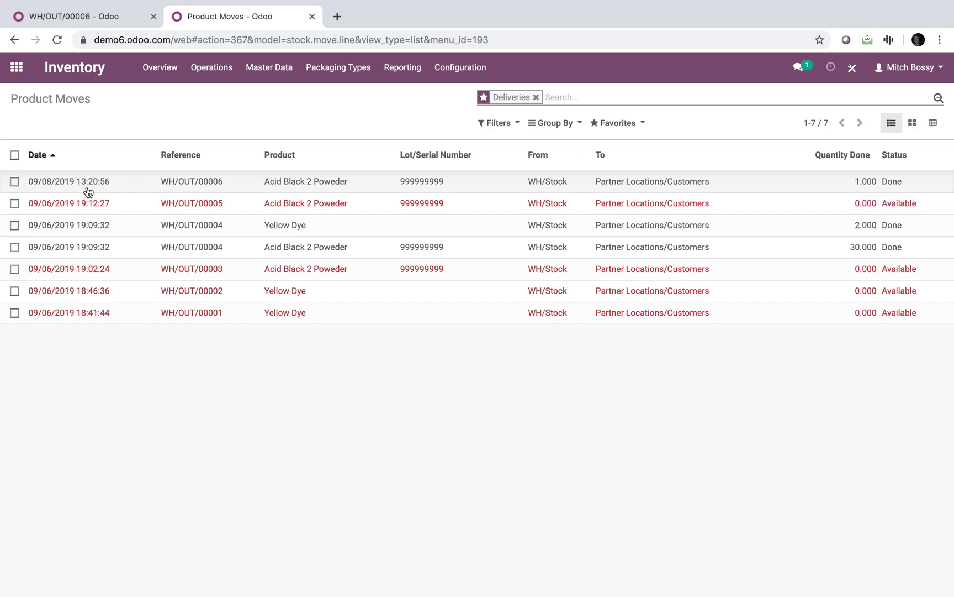
pyautogui.moveTo(90, 5)
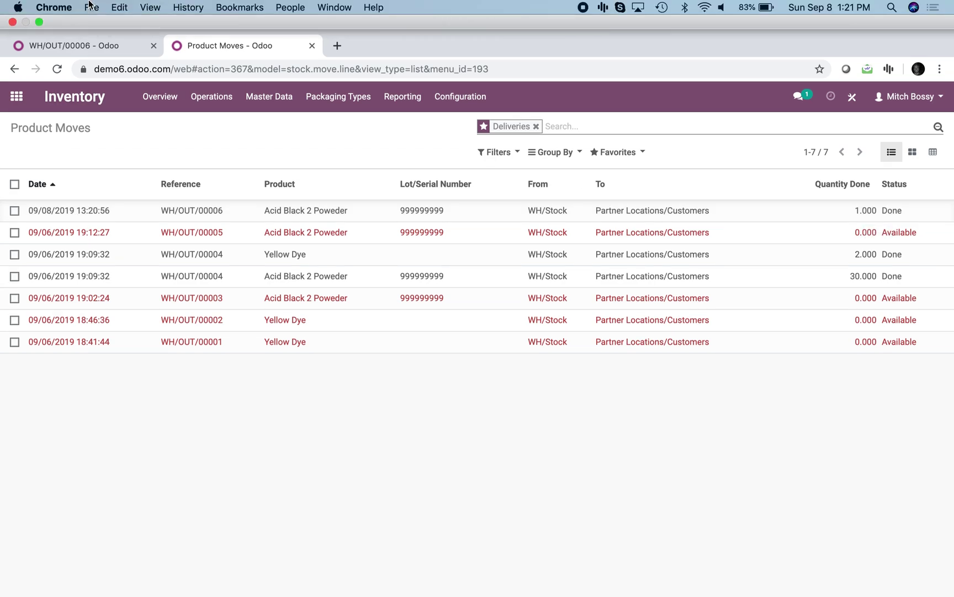
pyautogui.click(847, 8)
pyautogui.click(853, 6)
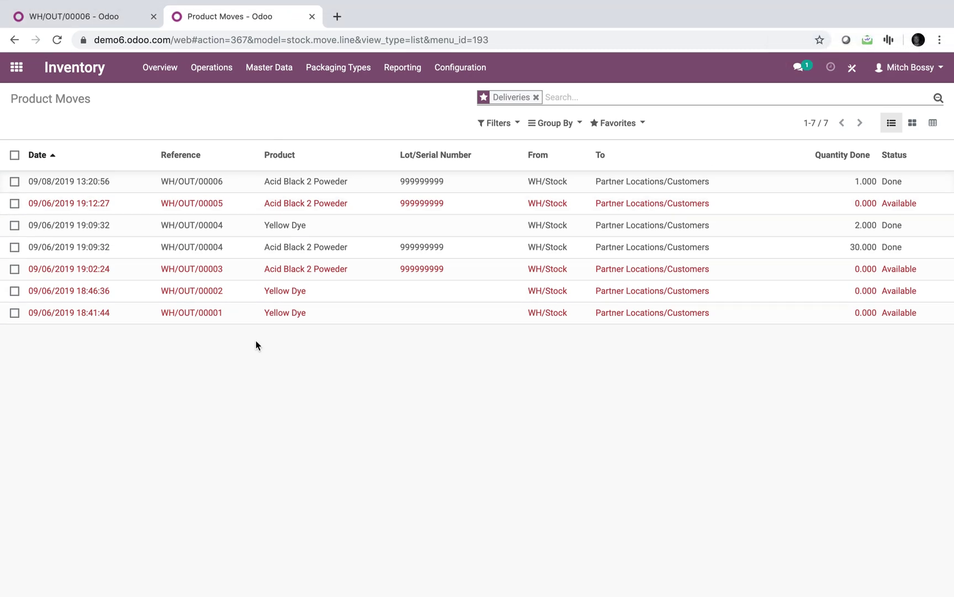
# - Filter the product moves by the customer partner, then return to the apps menu
pyautogui.click(563, 96)
pyautogui.write('jojhn')
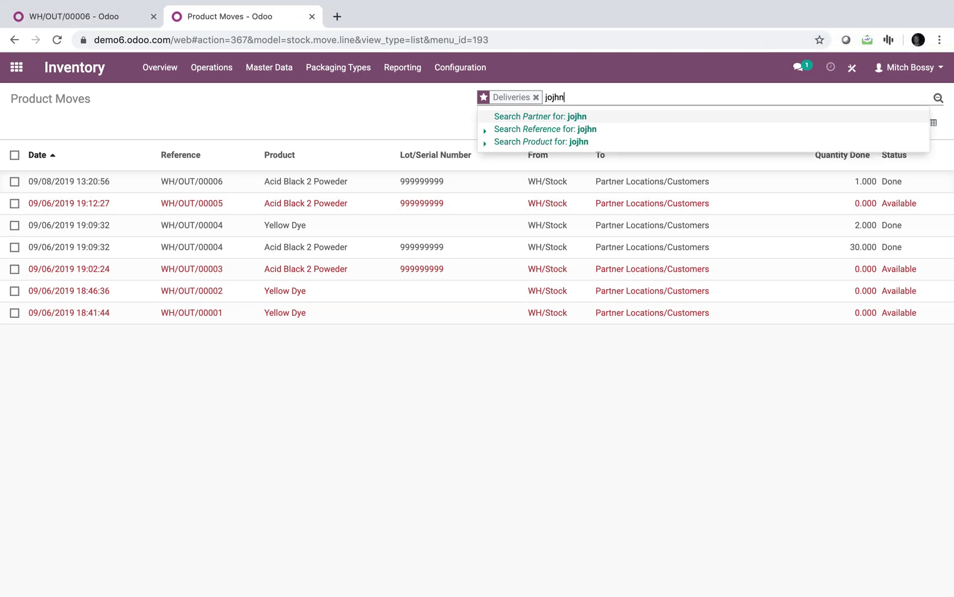
pyautogui.press('Down')
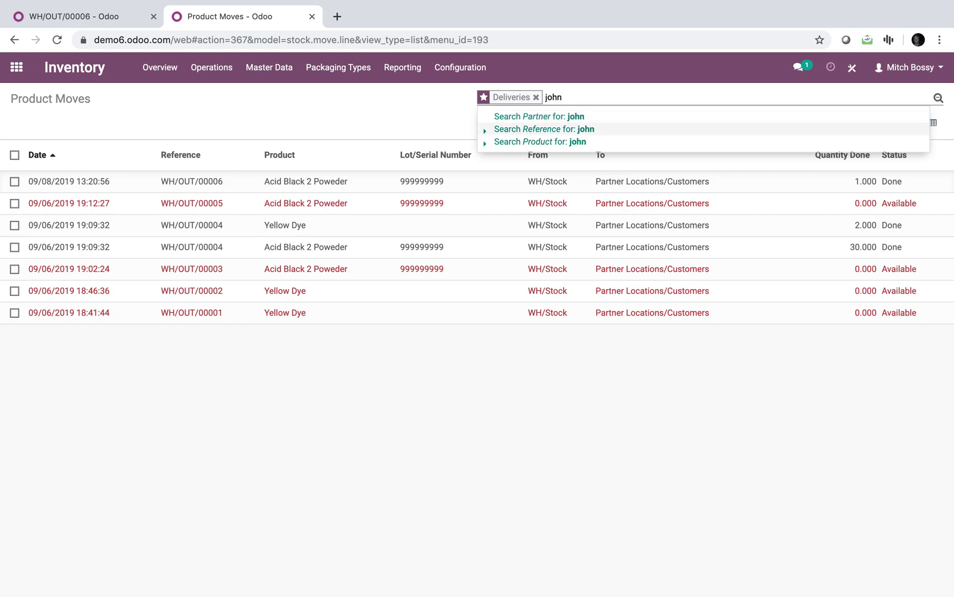
pyautogui.press('Up')
pyautogui.press('Return')
pyautogui.press('BackSpace')
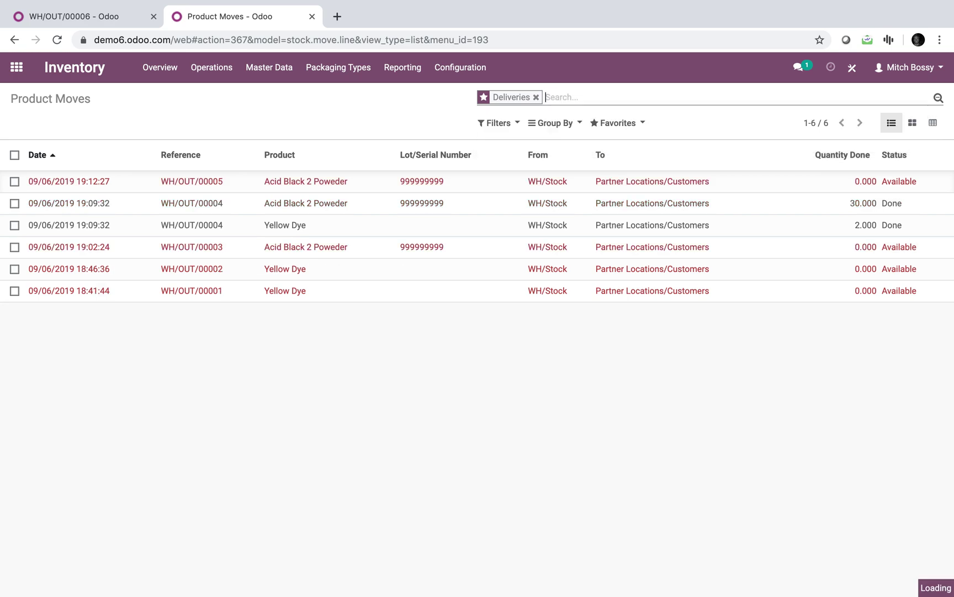
pyautogui.write('bob')
pyautogui.press('Return')
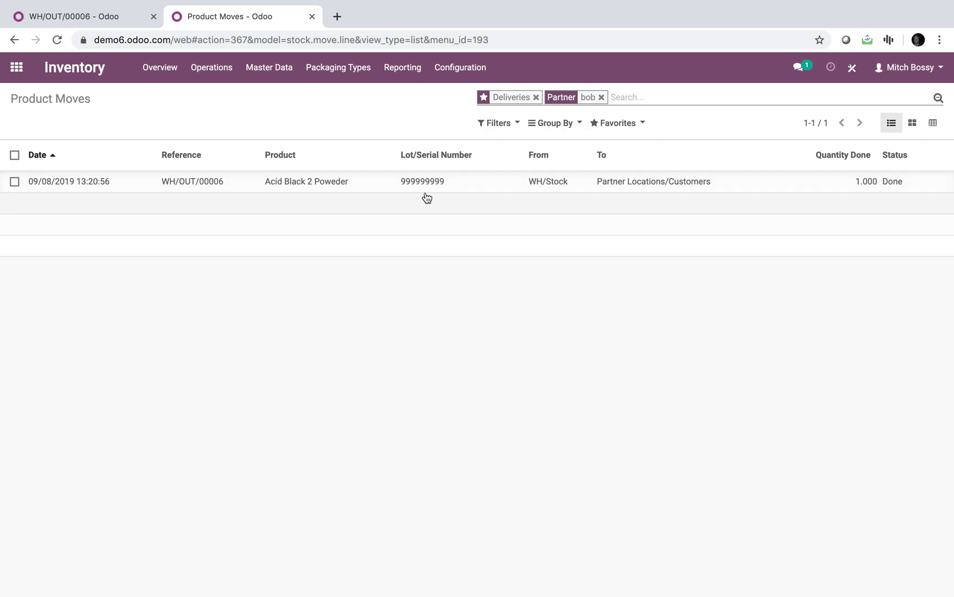
pyautogui.click(17, 66)
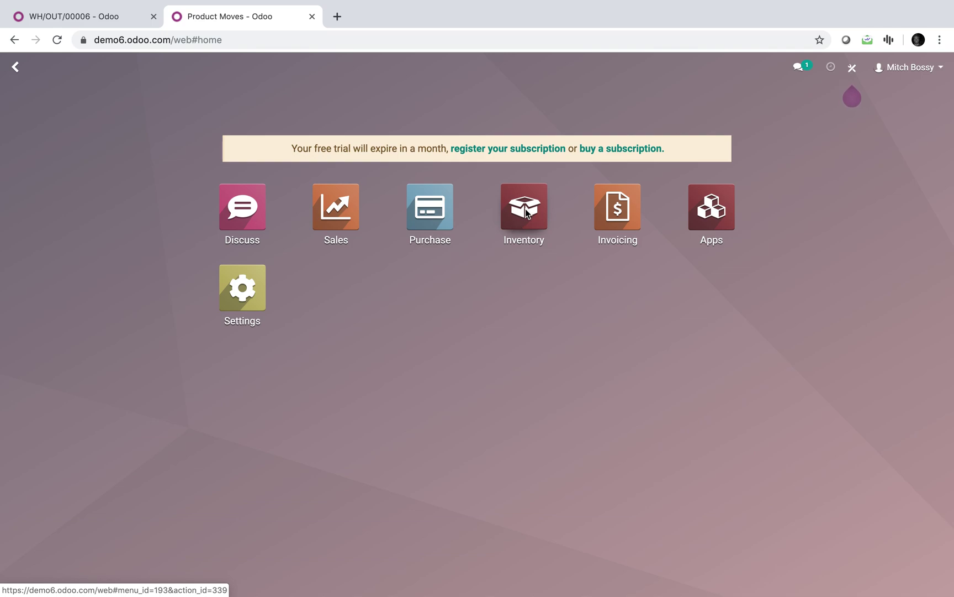
# - Create a new quotation for the customer with an Acid Black 2 Poweder line
pyautogui.write('order')
pyautogui.press('Return')
pyautogui.click(33, 123)
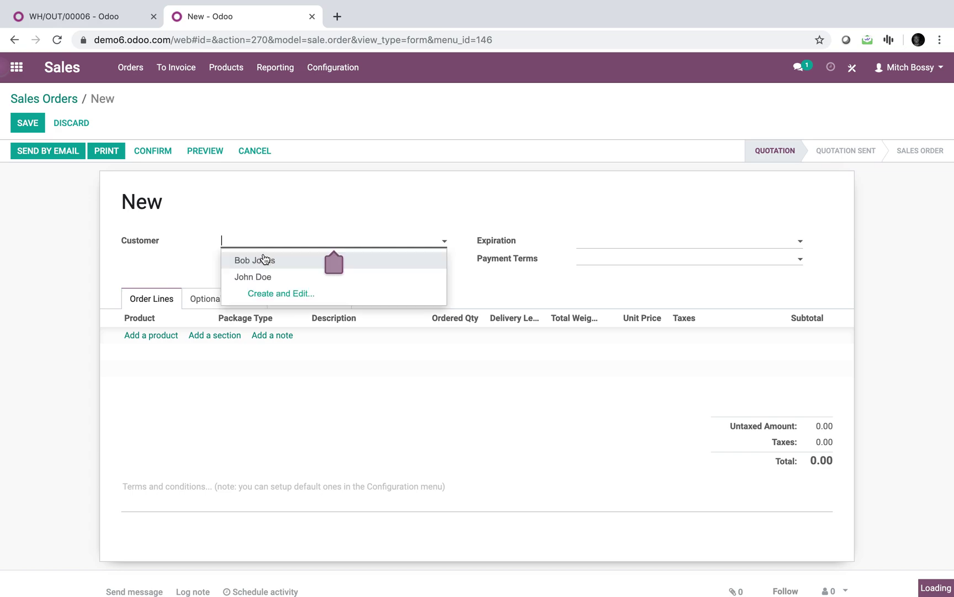
pyautogui.click(264, 260)
pyautogui.click(150, 335)
pyautogui.click(154, 341)
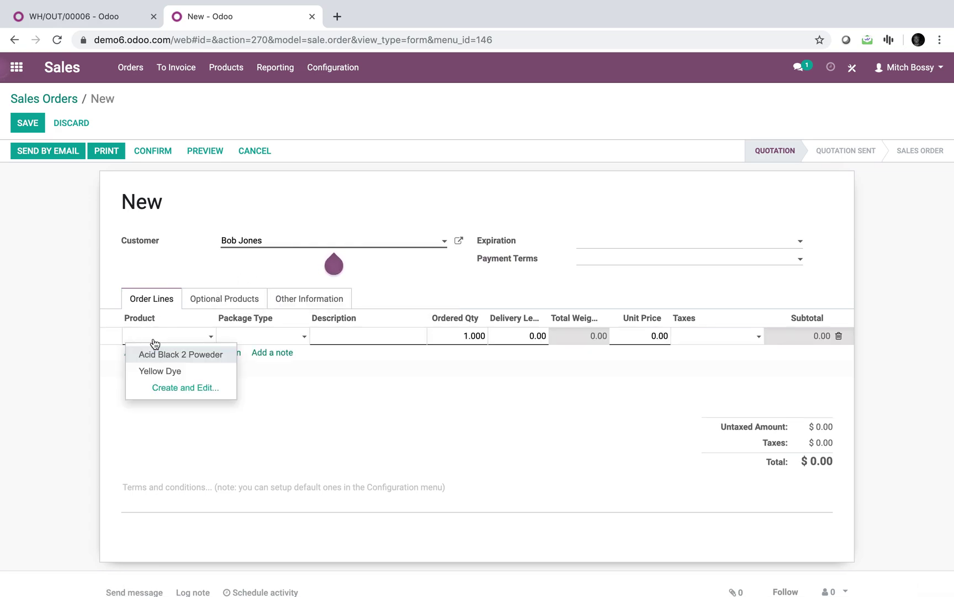
pyautogui.click(158, 354)
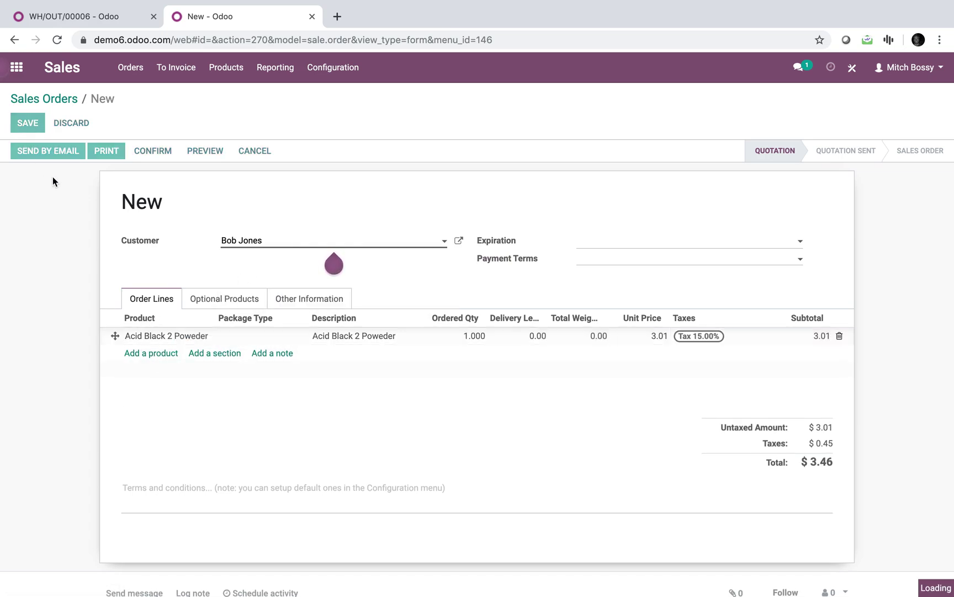
# - Set the package type to Box (55lb), confirm SO012, and open its delivery
pyautogui.click(157, 155)
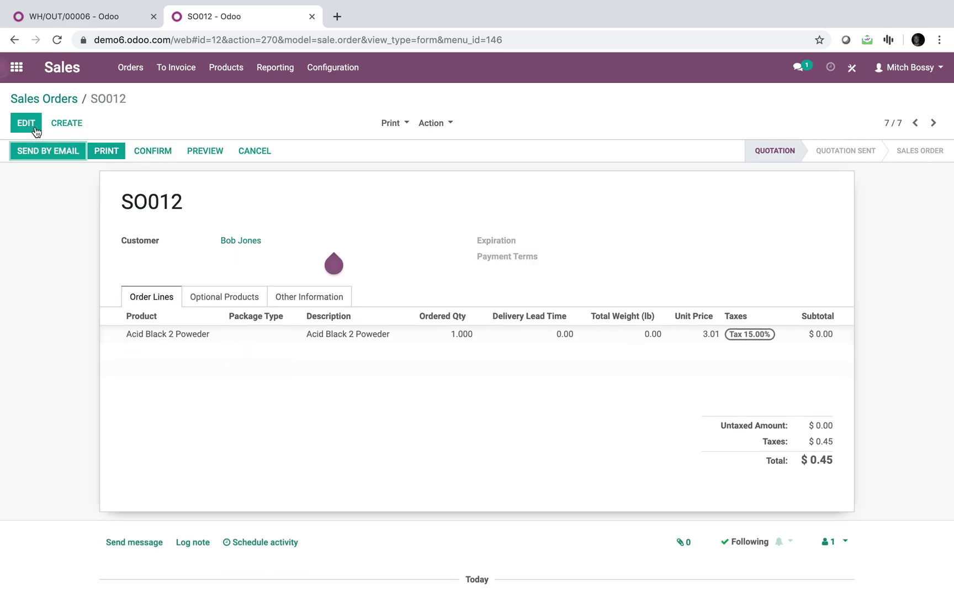
pyautogui.click(249, 335)
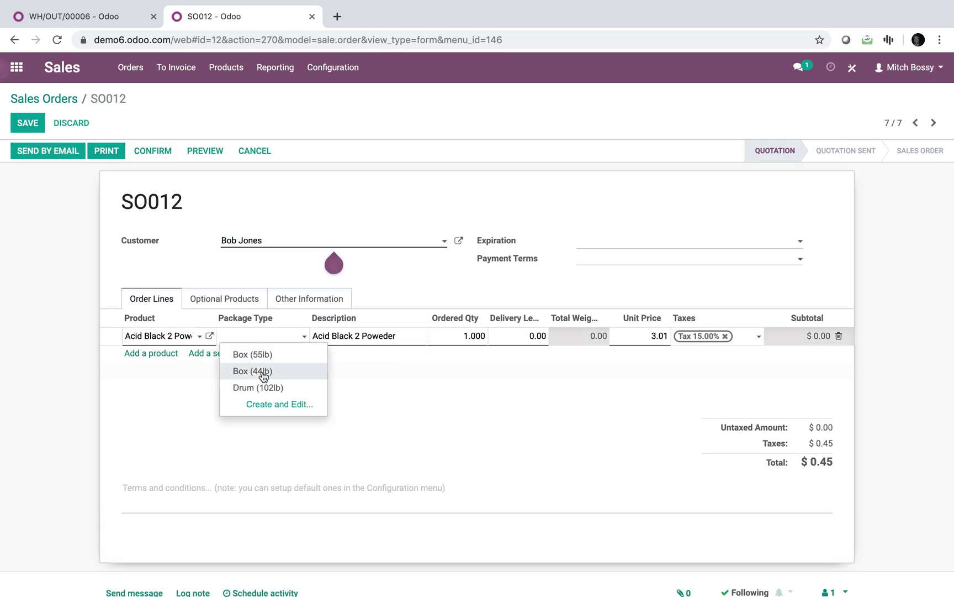
pyautogui.click(28, 122)
pyautogui.click(151, 155)
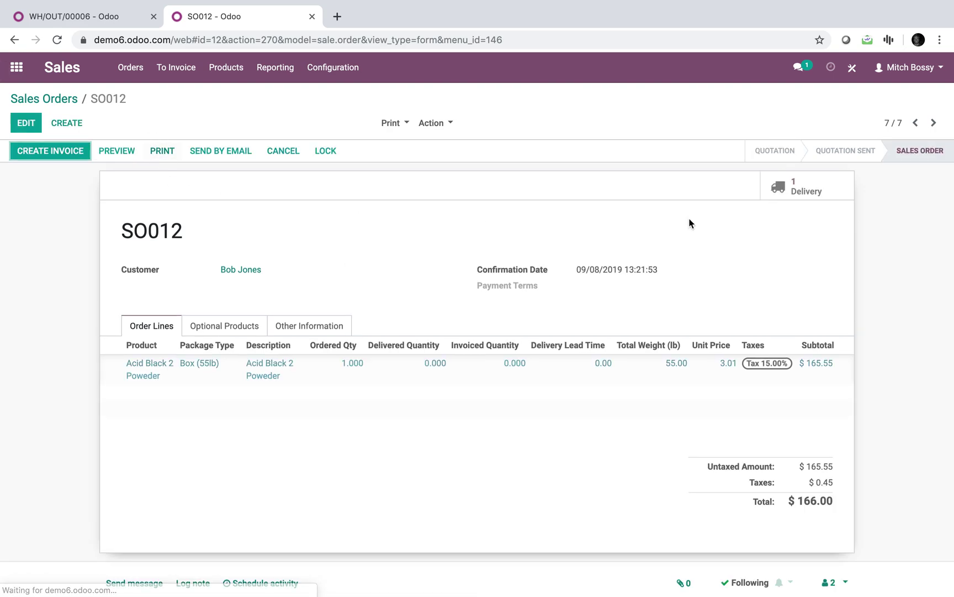
pyautogui.click(818, 198)
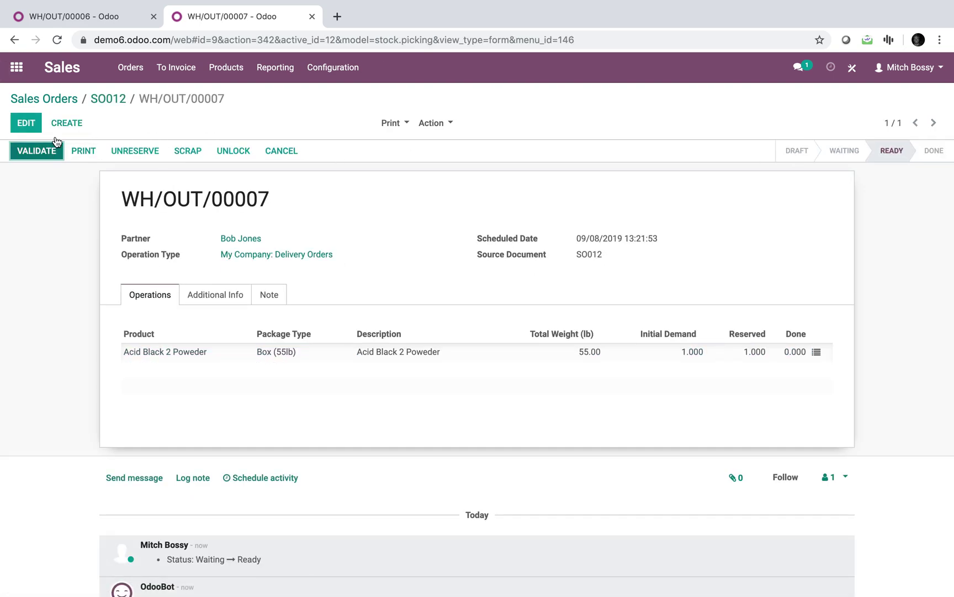
# - Open Inventory's Product Moves report in the other Odoo tab
pyautogui.click(117, 25)
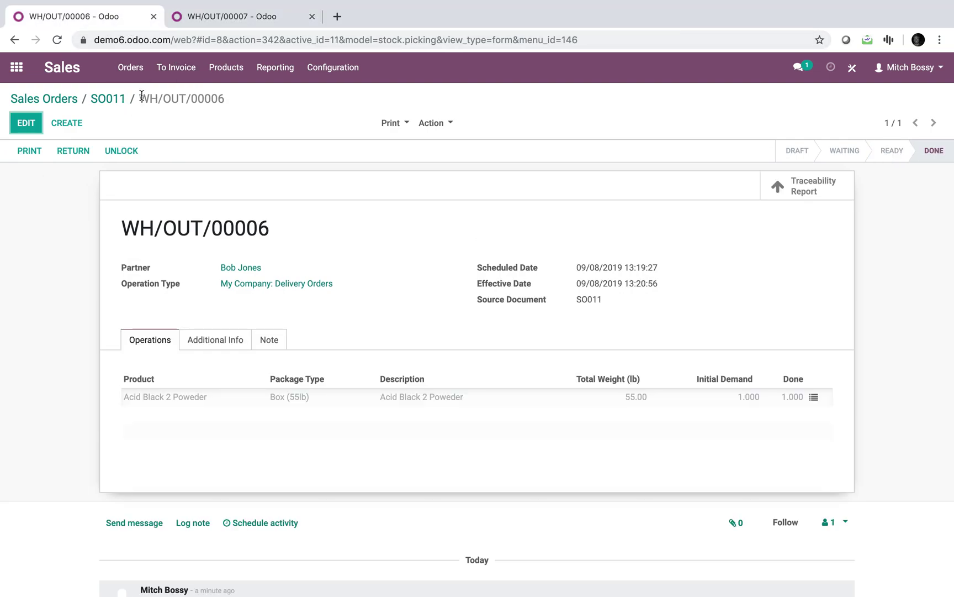
pyautogui.click(17, 67)
pyautogui.click(524, 206)
pyautogui.click(400, 68)
pyautogui.click(415, 160)
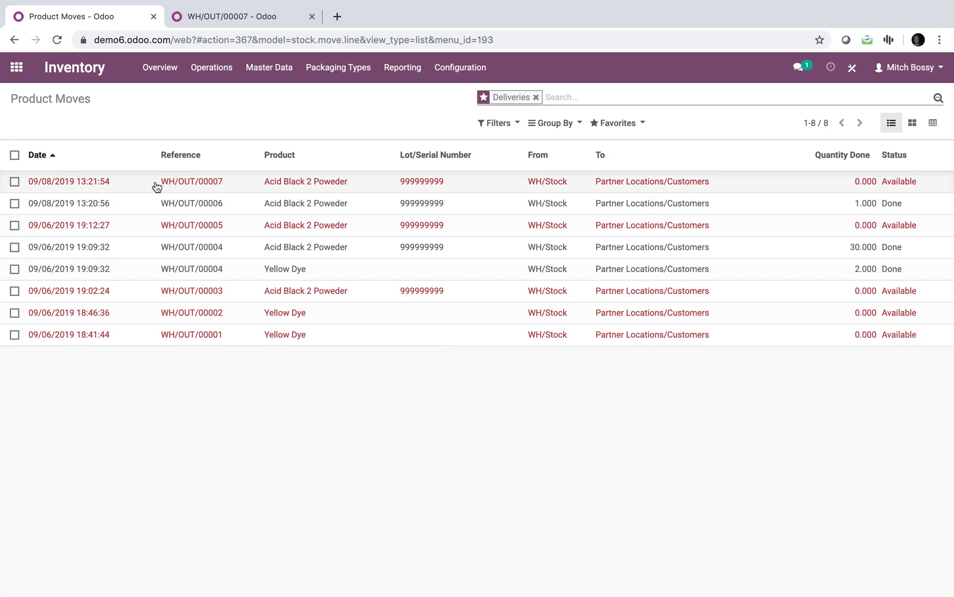
# - Filter the product moves by the customer partner
pyautogui.click(657, 102)
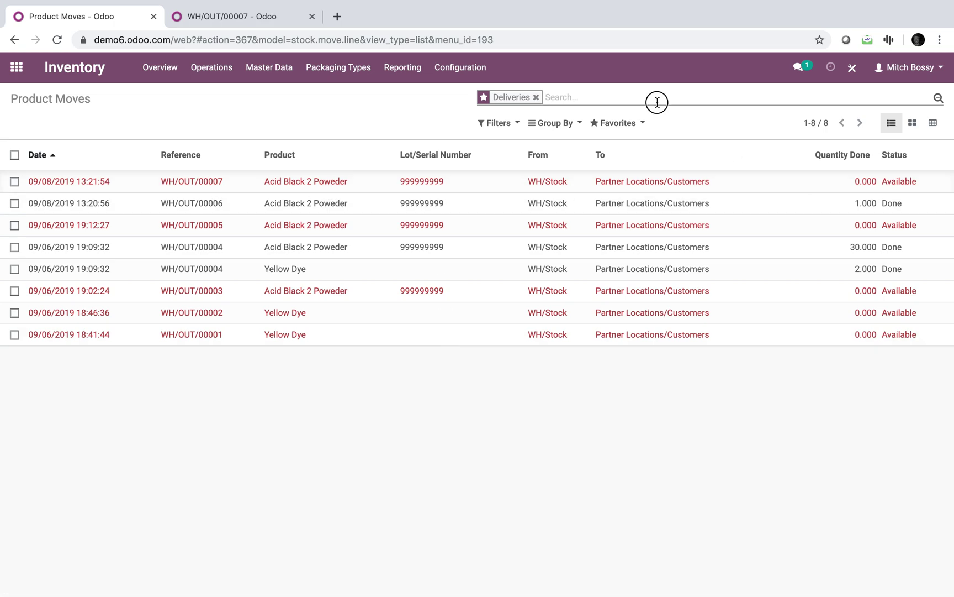
pyautogui.write('joh')
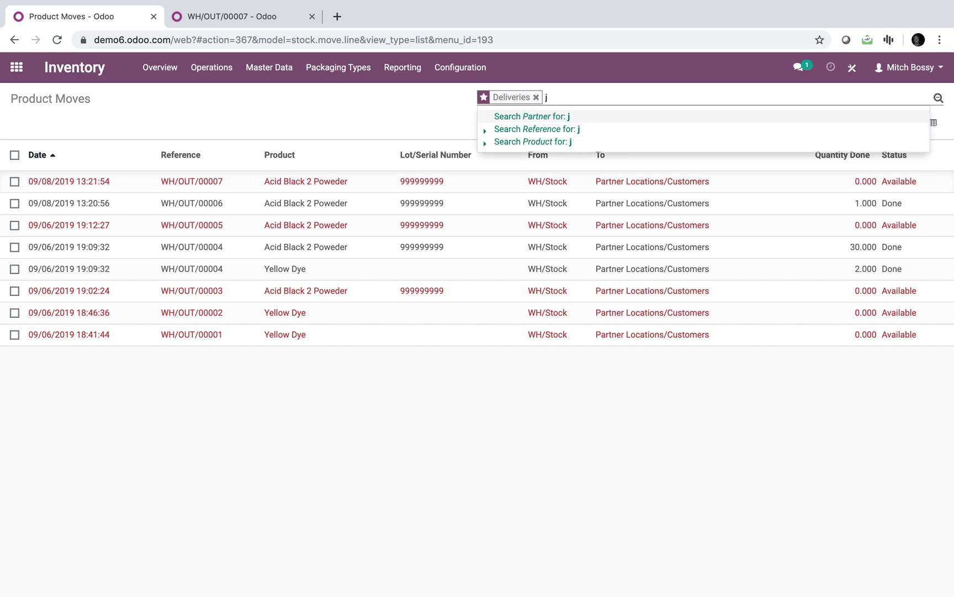
pyautogui.press('Return')
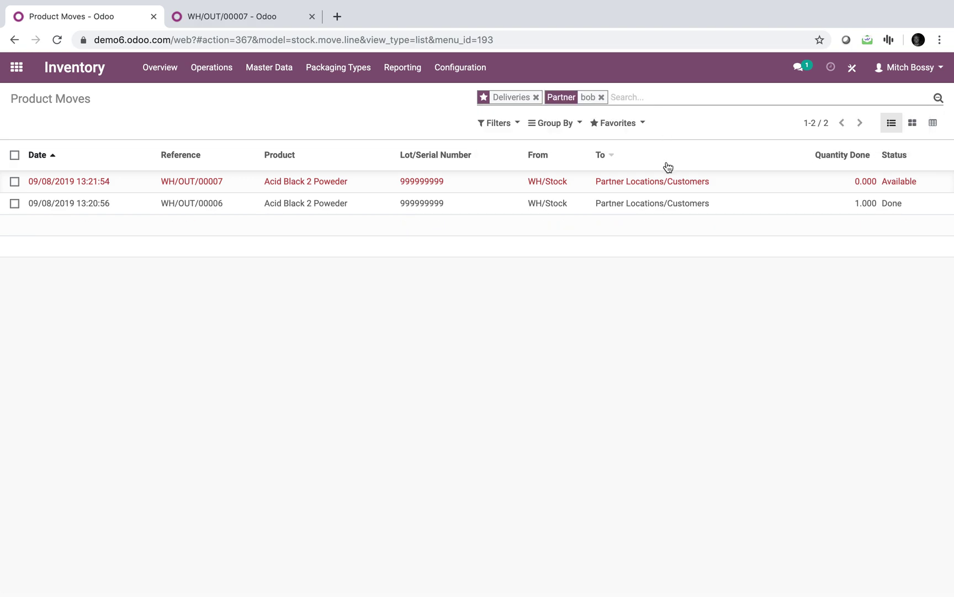
# - Adjust the status filters so both delivery moves, including WH/OUT/00007, are listed
pyautogui.click(504, 130)
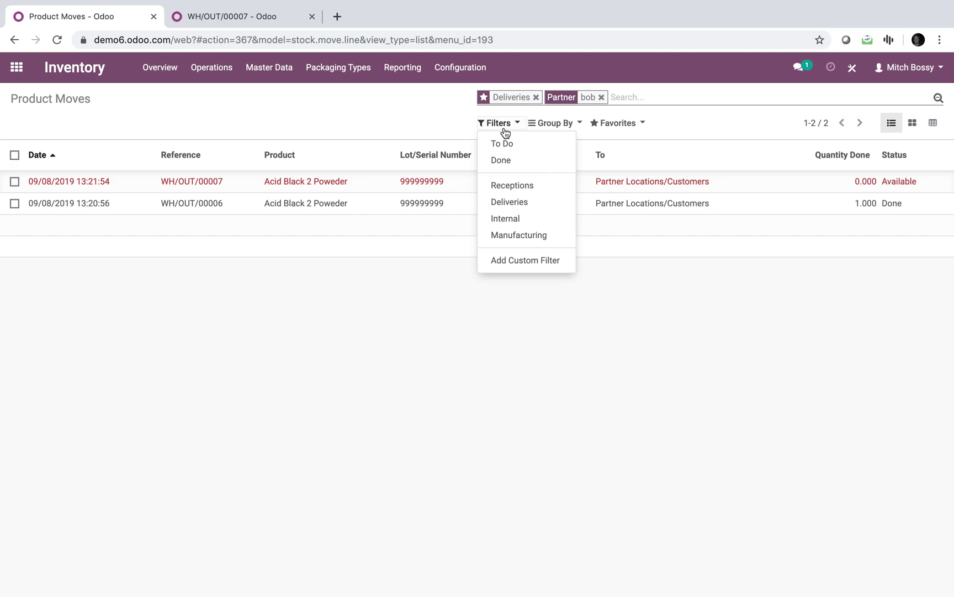
pyautogui.click(504, 143)
pyautogui.click(504, 145)
pyautogui.click(505, 161)
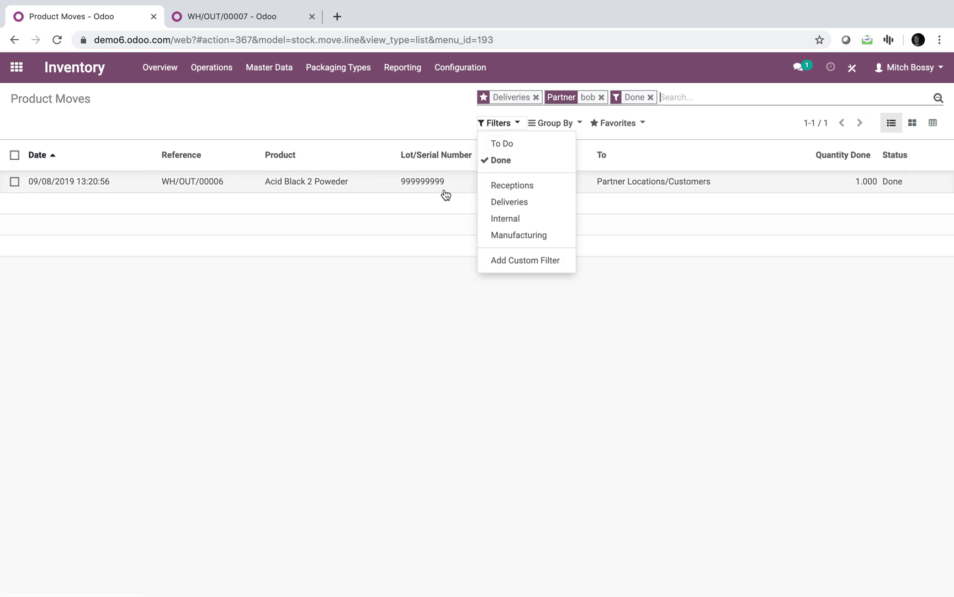
pyautogui.click(491, 160)
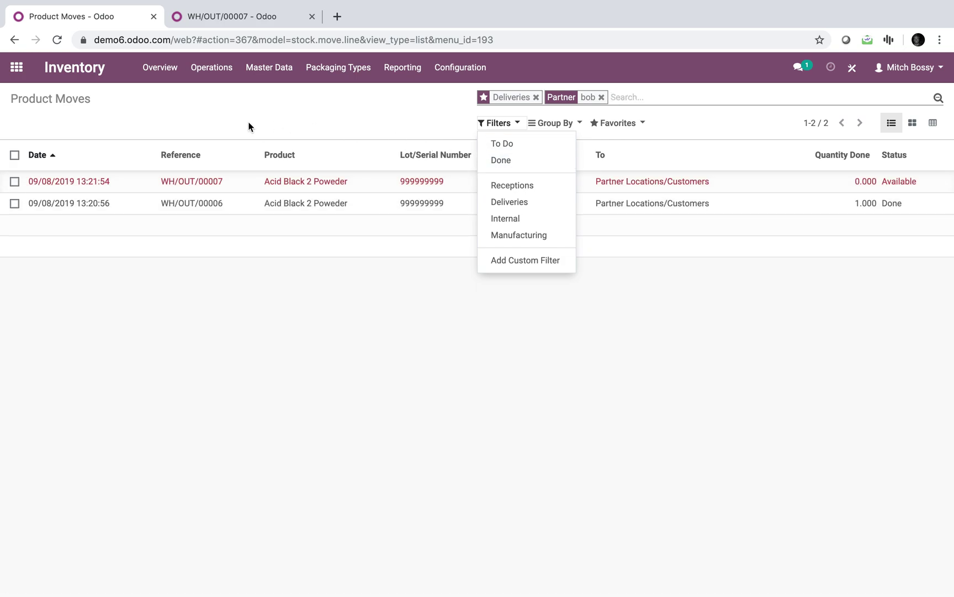
pyautogui.click(512, 169)
# - Assign serial 0101 to the WH/OUT/00007 delivery line
pyautogui.click(224, 22)
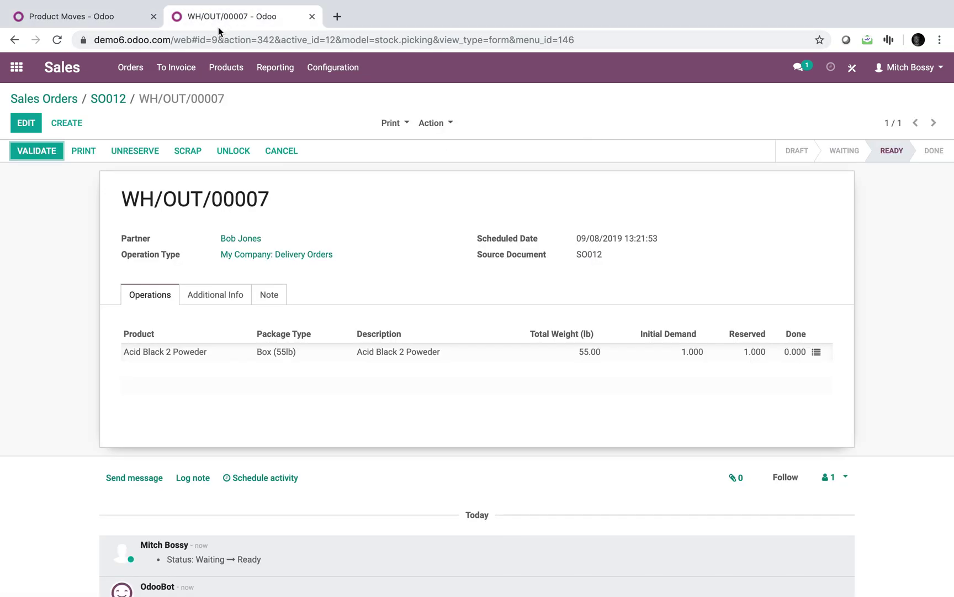
pyautogui.click(16, 120)
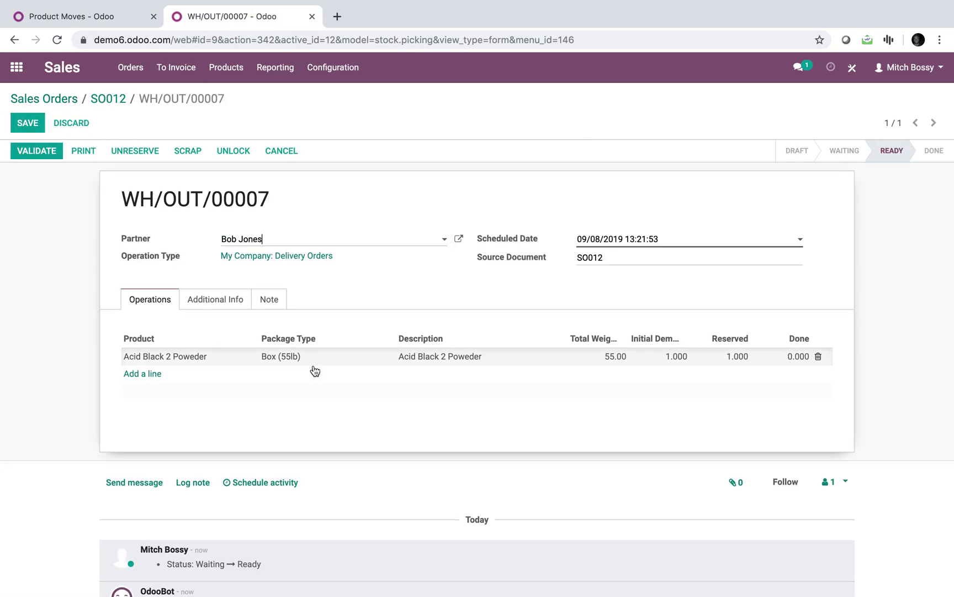
pyautogui.click(25, 124)
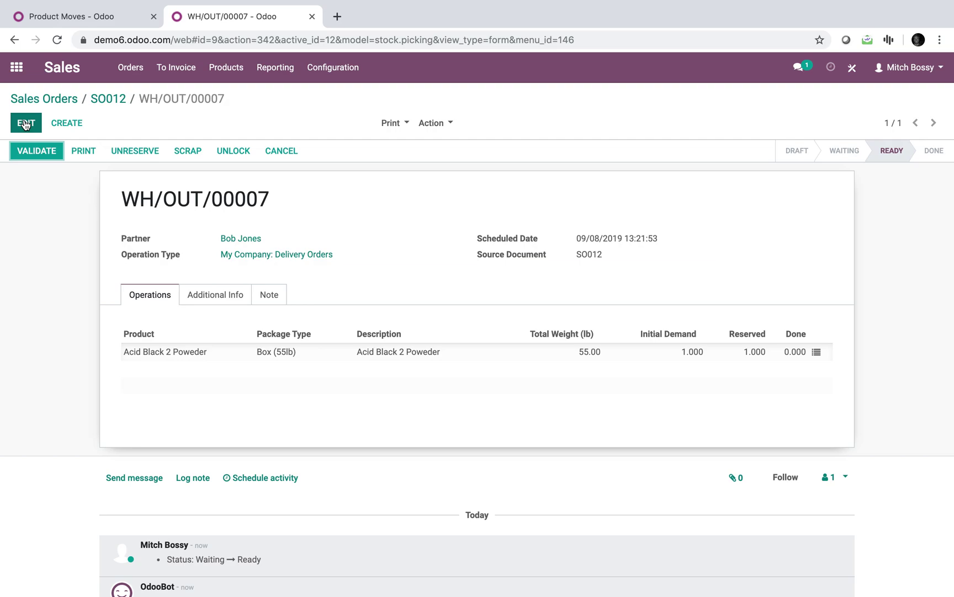
pyautogui.click(816, 352)
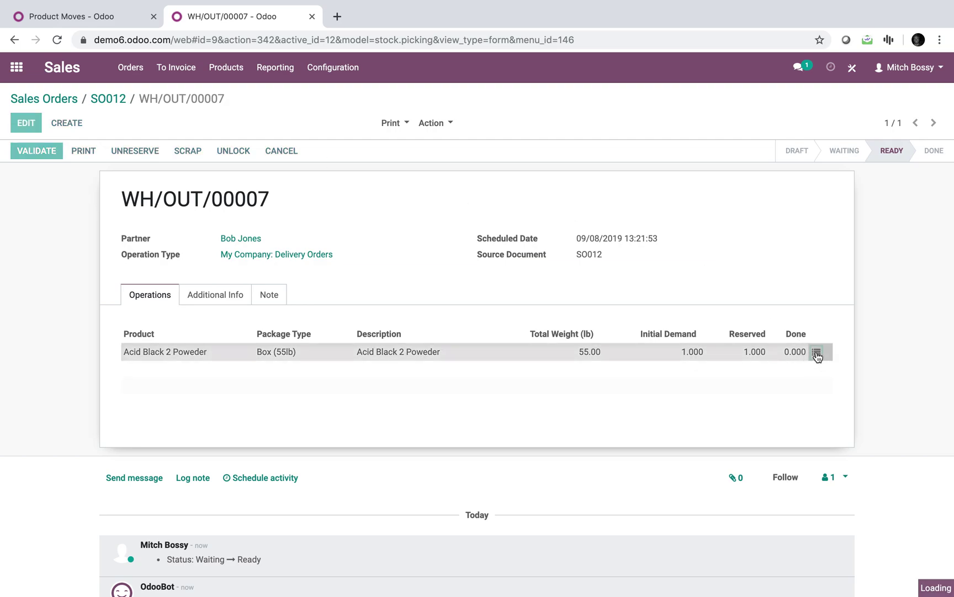
pyautogui.click(228, 226)
pyautogui.click(226, 261)
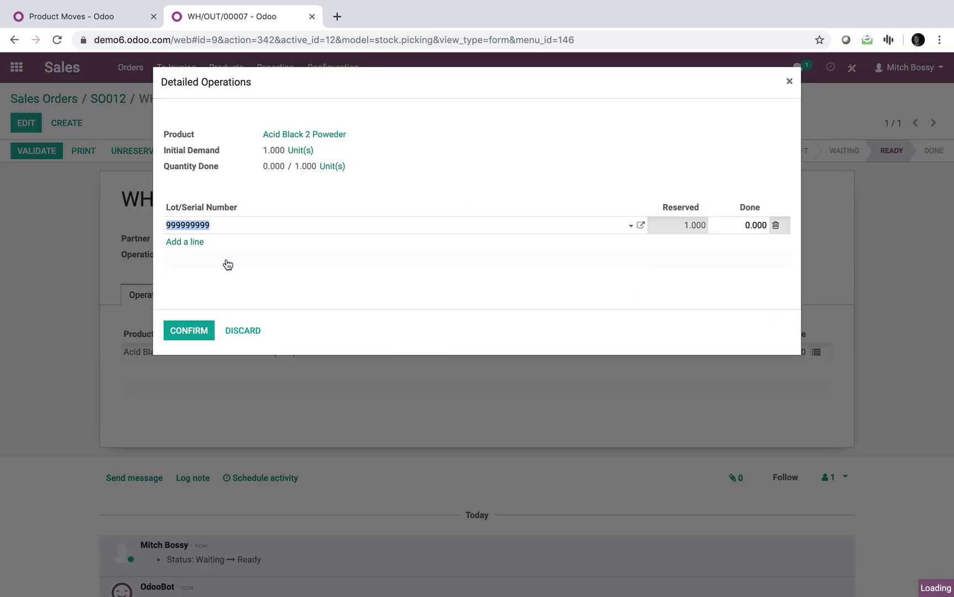
# - Confirm and validate WH/OUT/00007 as an immediate transfer, then return to Product Moves
pyautogui.click(181, 331)
pyautogui.click(43, 152)
pyautogui.click(183, 184)
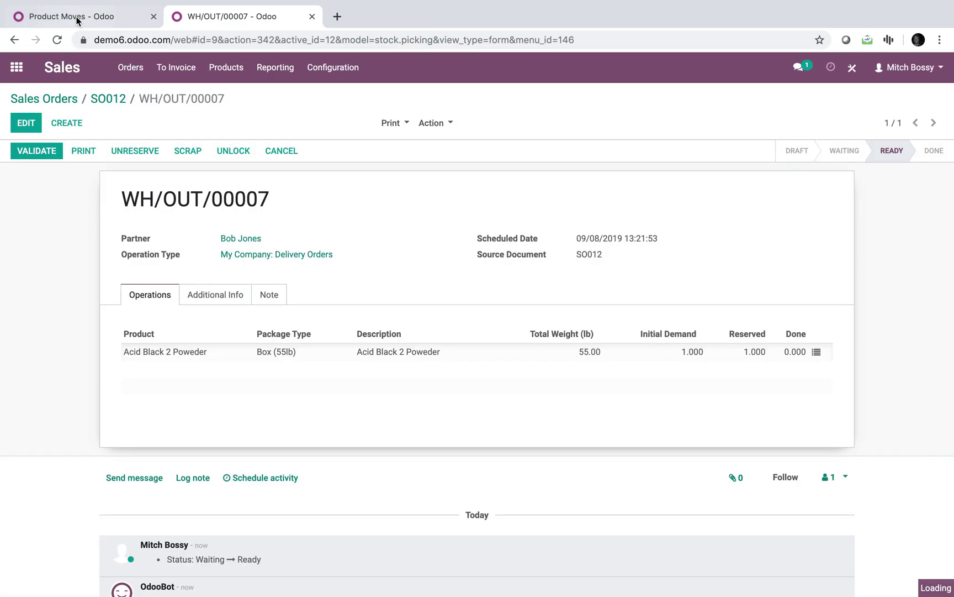
pyautogui.click(76, 18)
# - Remove the Done and Partner facets from the search and sort the moves by source location
pyautogui.press('BackSpace')
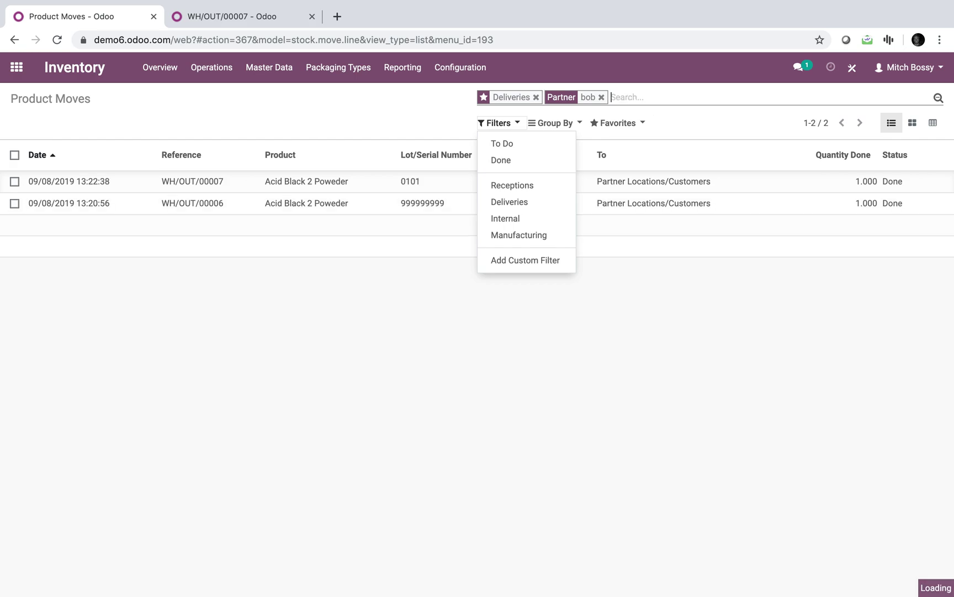
pyautogui.click(418, 95)
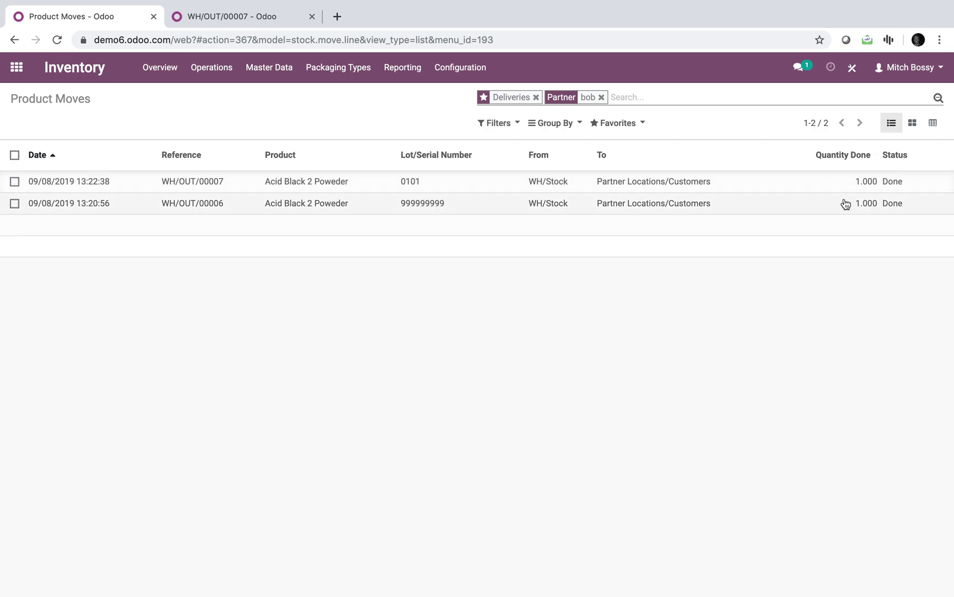
pyautogui.click(628, 98)
pyautogui.press('BackSpace')
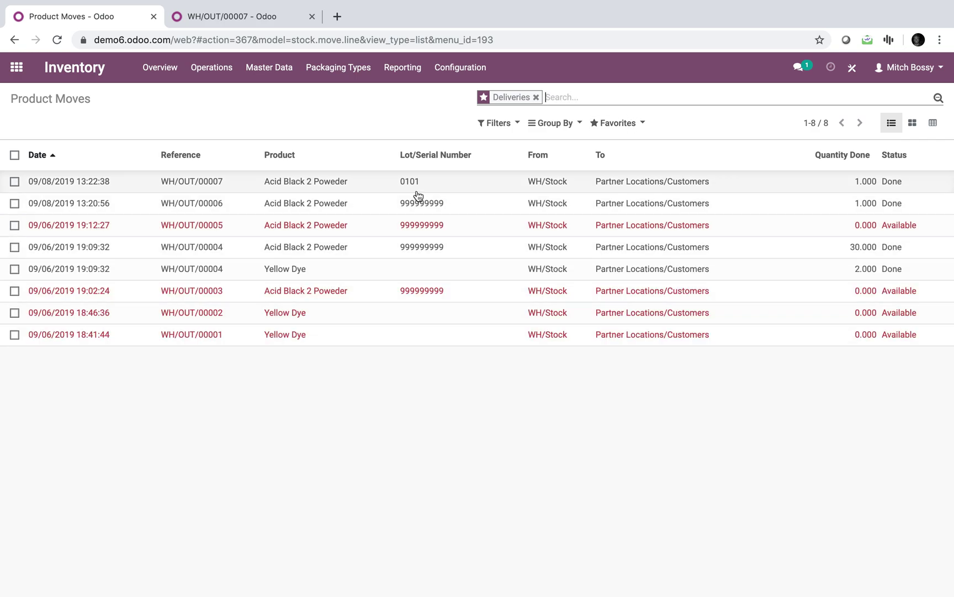
pyautogui.click(555, 147)
# - Group the delivery moves by Partner using a custom group
pyautogui.click(555, 124)
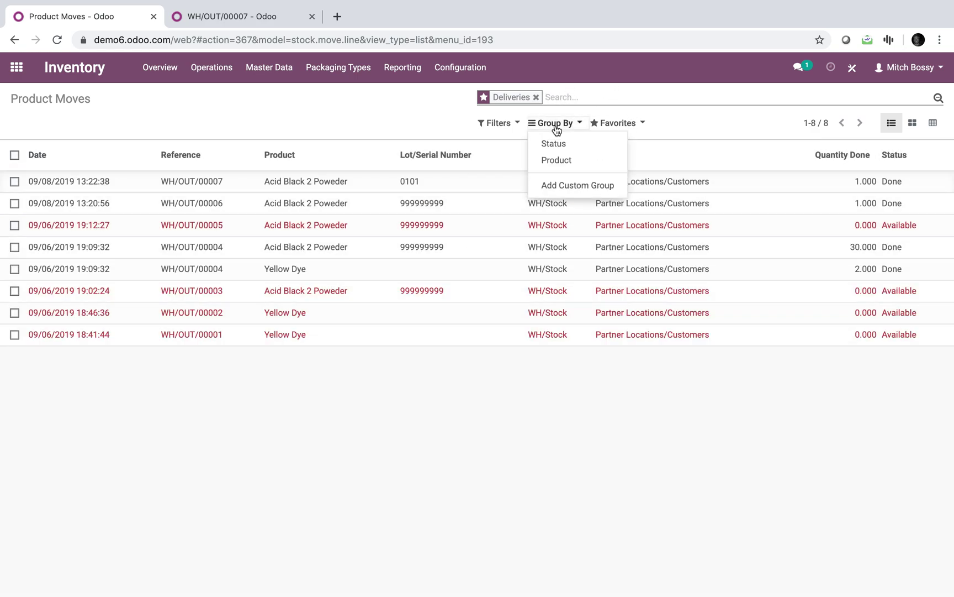
pyautogui.click(558, 185)
pyautogui.click(559, 203)
pyautogui.write('par')
pyautogui.press('Return')
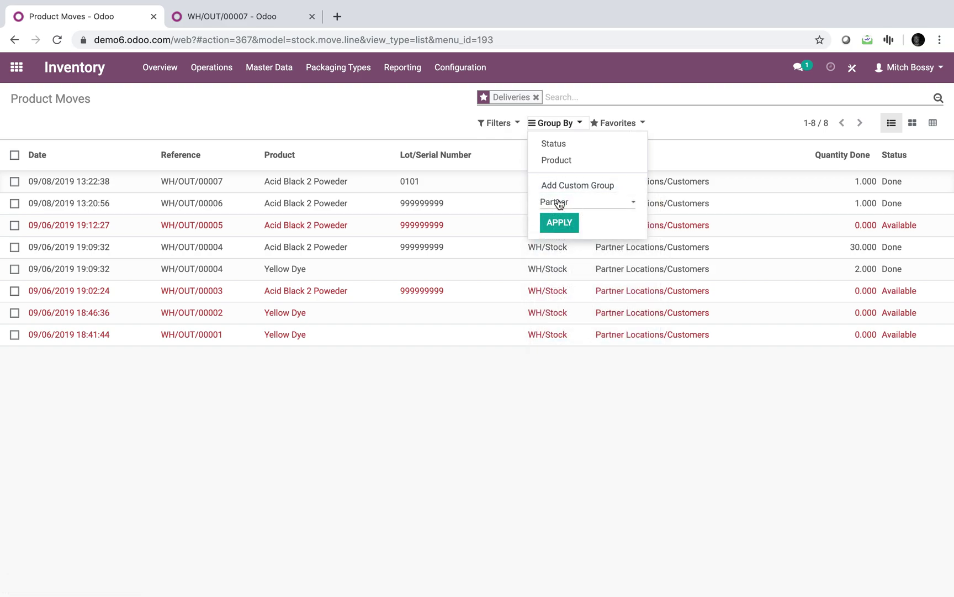
pyautogui.click(558, 223)
pyautogui.click(268, 309)
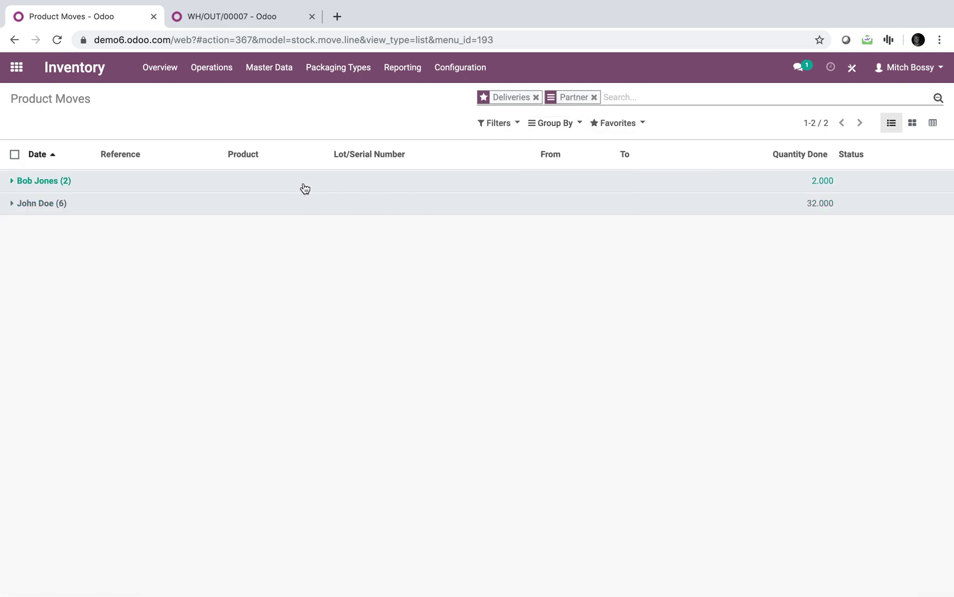
# - Add Lot/Serial Number as a second custom grouping level
pyautogui.click(556, 123)
pyautogui.click(558, 210)
pyautogui.click(559, 224)
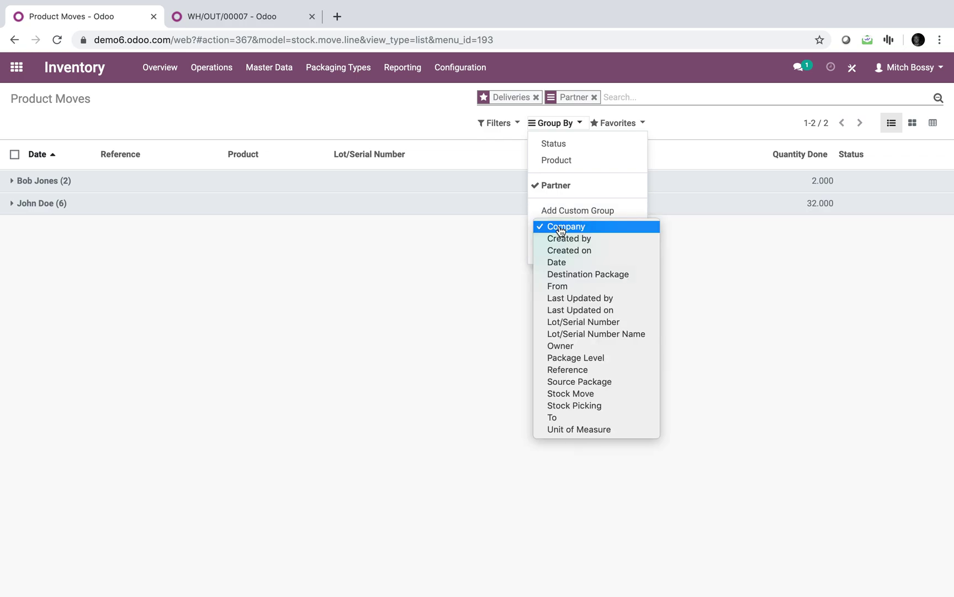
pyautogui.write('lo')
pyautogui.press('Return')
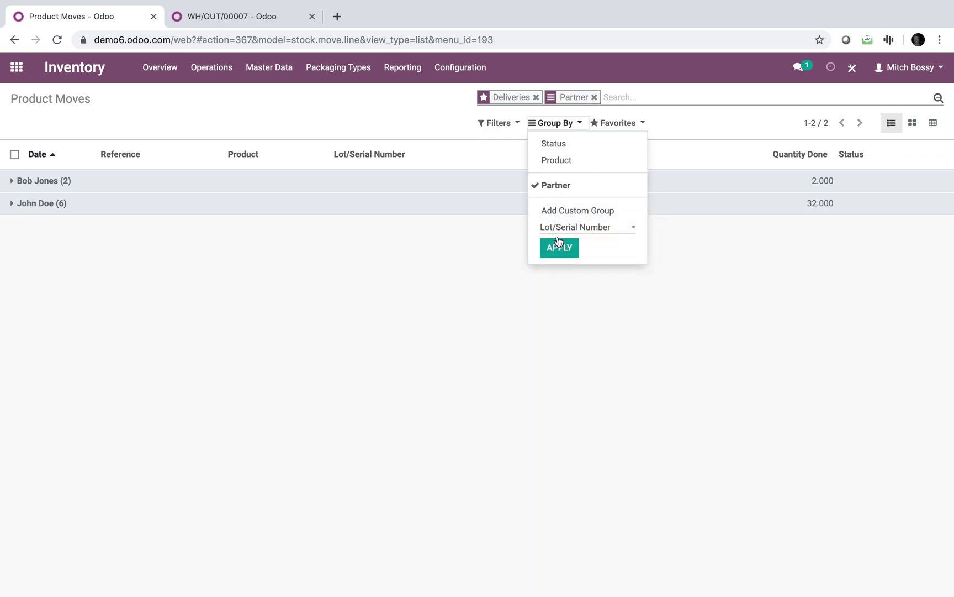
pyautogui.click(557, 247)
# - Expand both partners' groups to reveal lots 0101 and 999999999
pyautogui.click(161, 184)
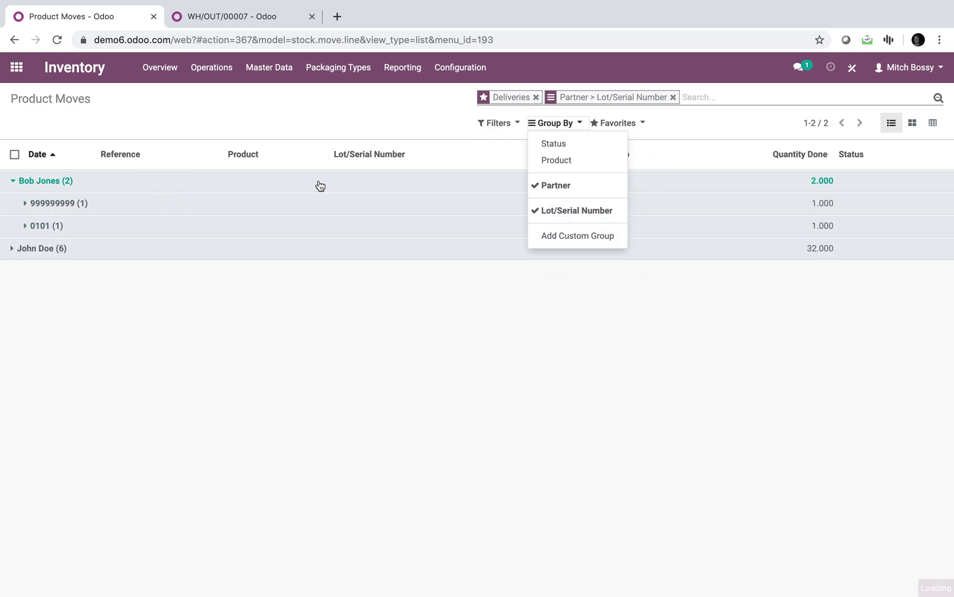
pyautogui.click(275, 232)
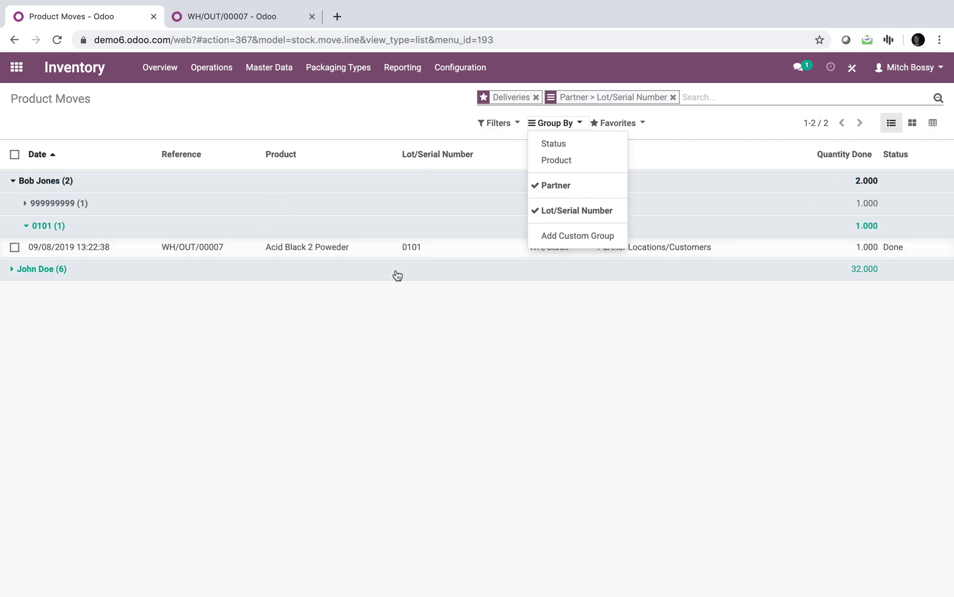
pyautogui.click(150, 204)
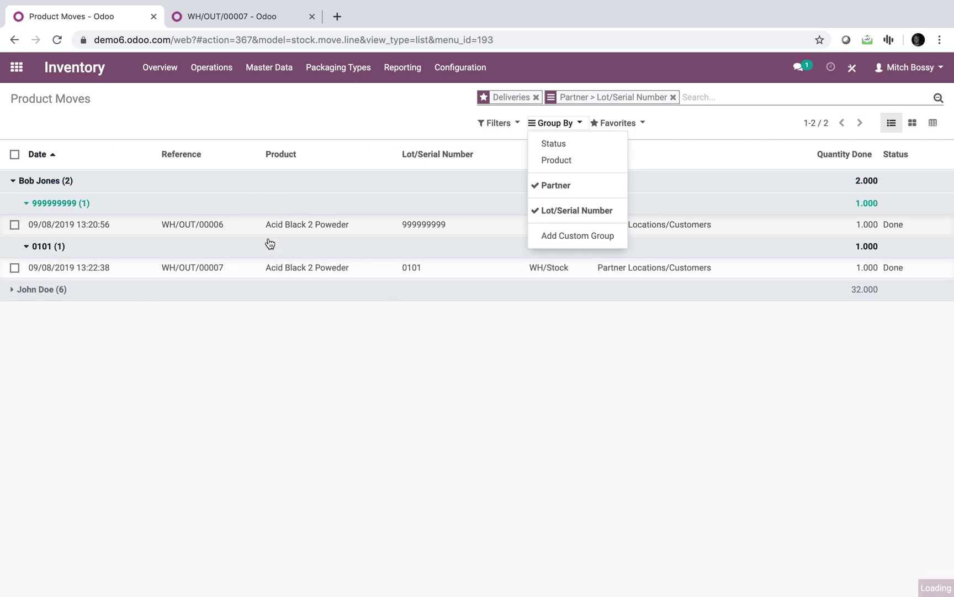
pyautogui.click(258, 290)
pyautogui.click(278, 313)
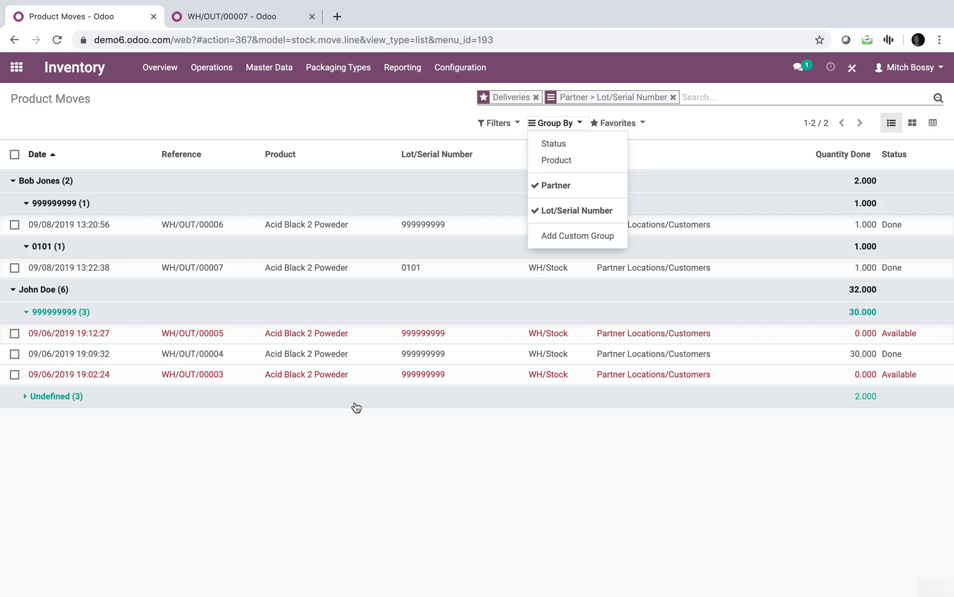
# - Toggle the Done filter on and off, then return to the WH/OUT/00007 delivery order
pyautogui.click(500, 124)
pyautogui.click(503, 160)
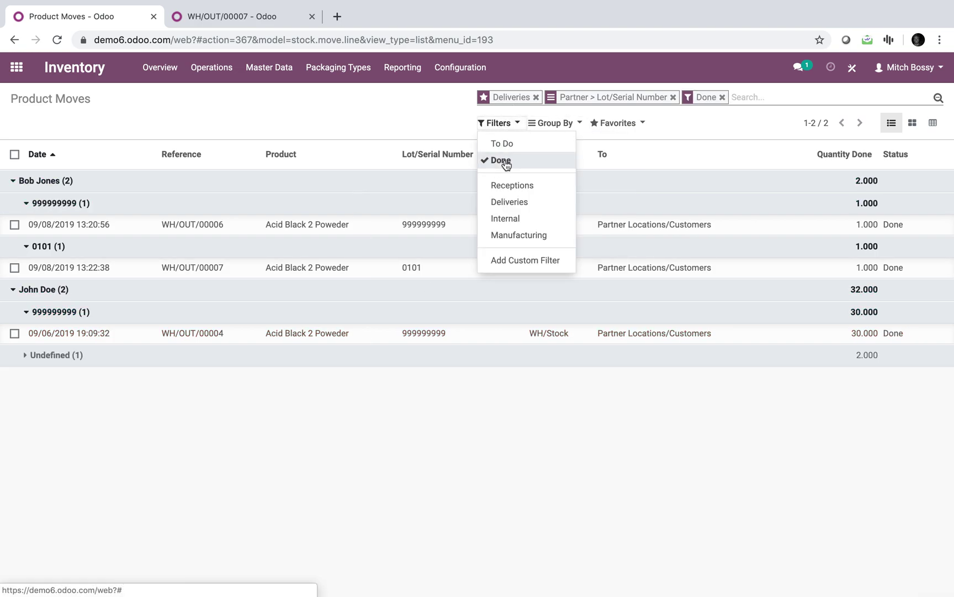
pyautogui.click(506, 165)
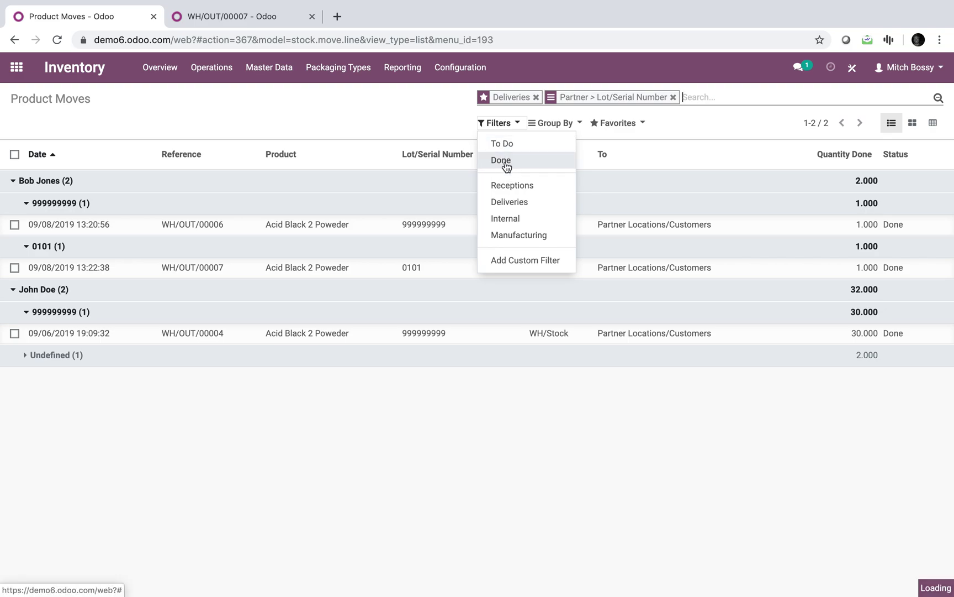
pyautogui.click(16, 67)
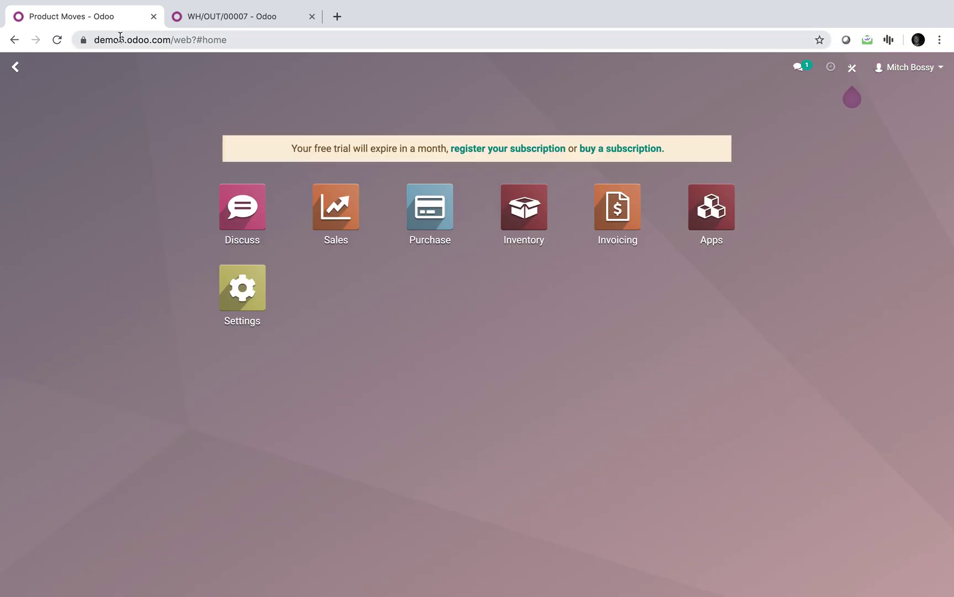
pyautogui.click(208, 26)
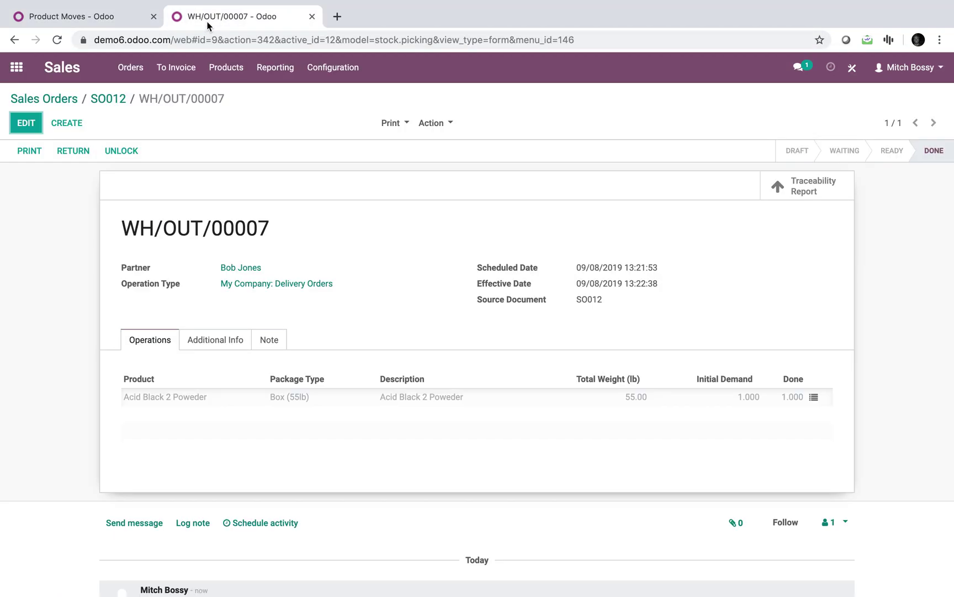